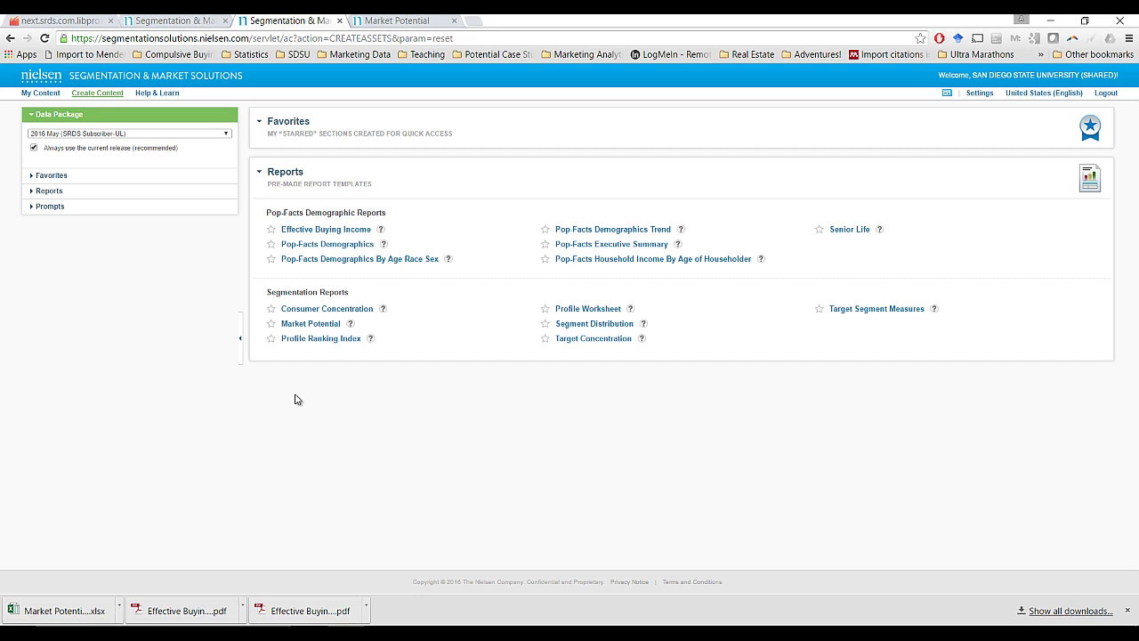
Start a Market Potential report and name it Beer Preference
click(311, 323)
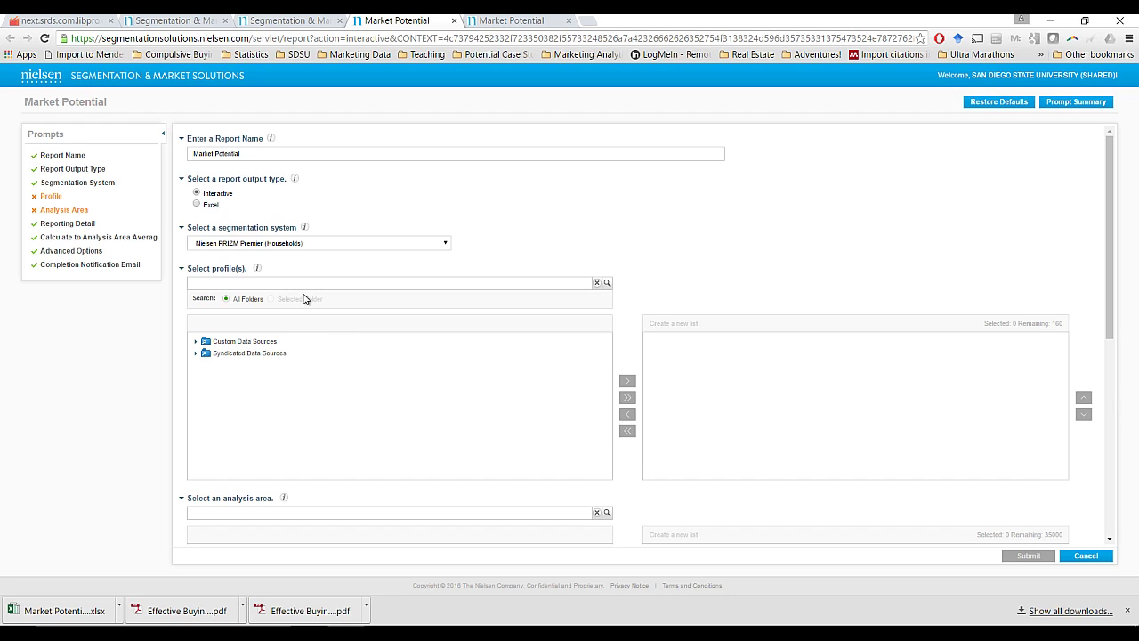
drag(279, 151, 174, 155)
text(ce)
click(239, 285)
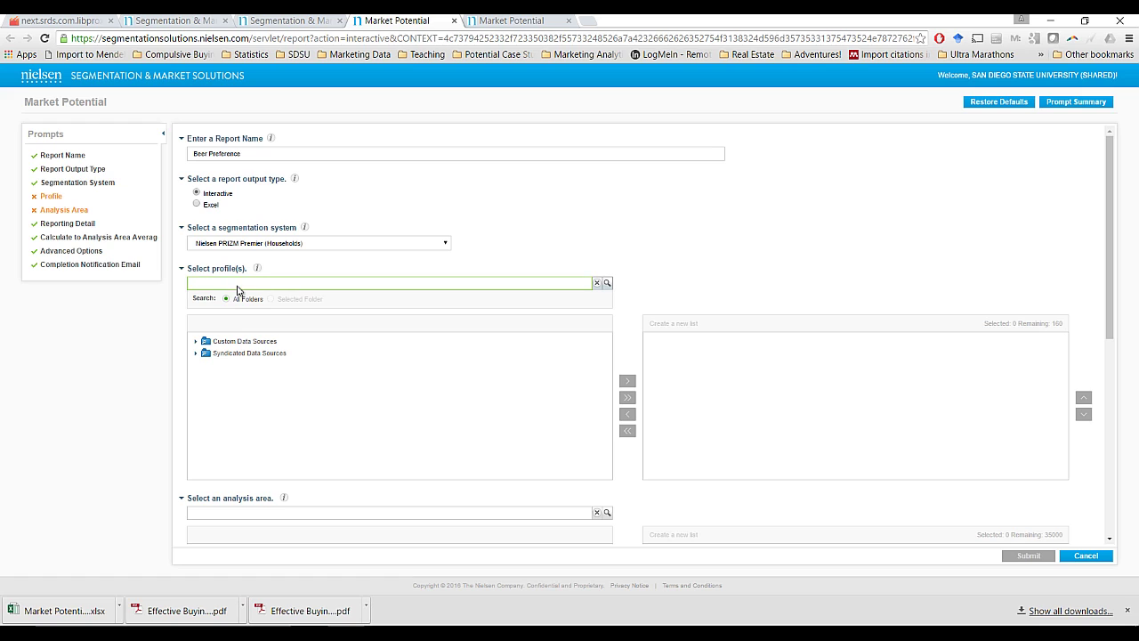
Add the syndicated Nielsen Scarborough alcohol profile "Domestic light beer drink most often Bud Light" to the report
click(197, 353)
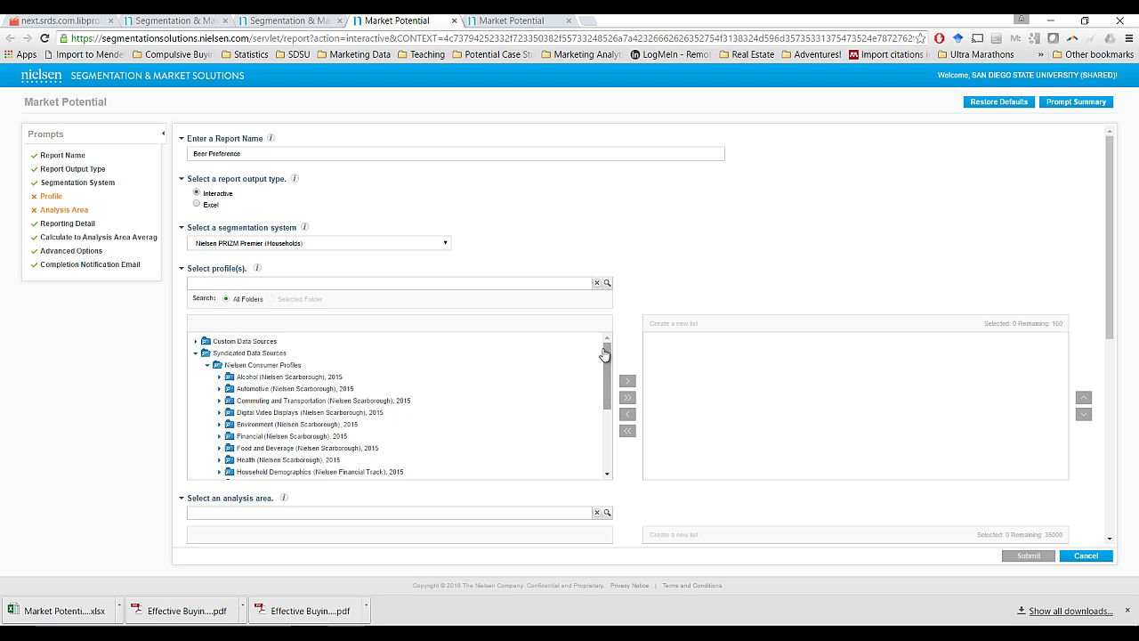
mouse_move(613, 363)
mouse_down()
mouse_move(612, 374)
mouse_move(612, 356)
mouse_up()
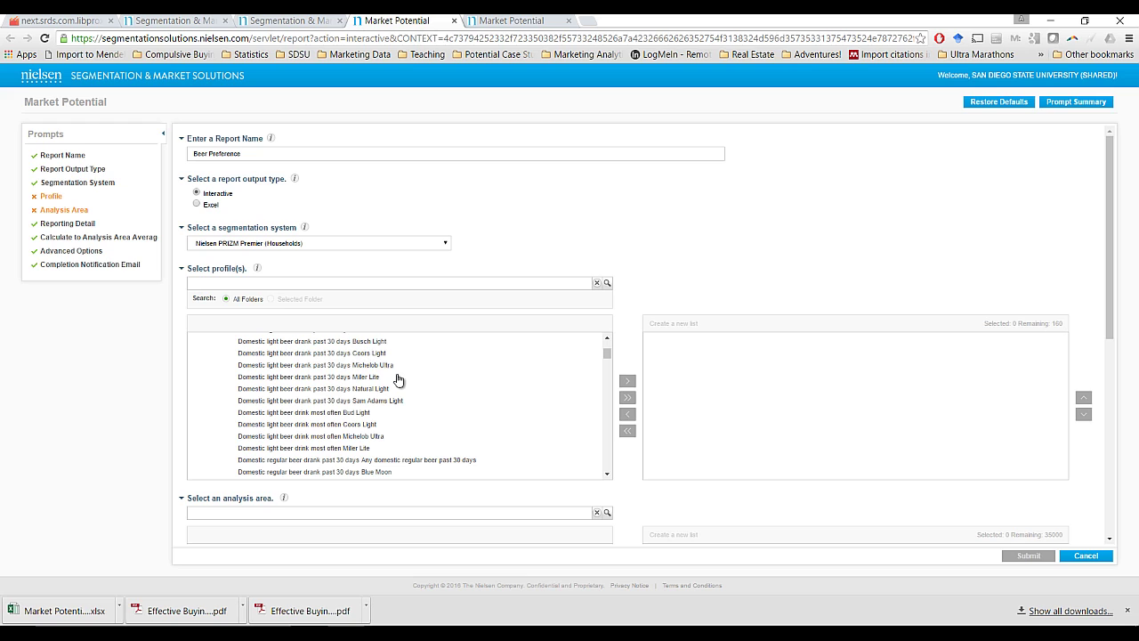
click(342, 416)
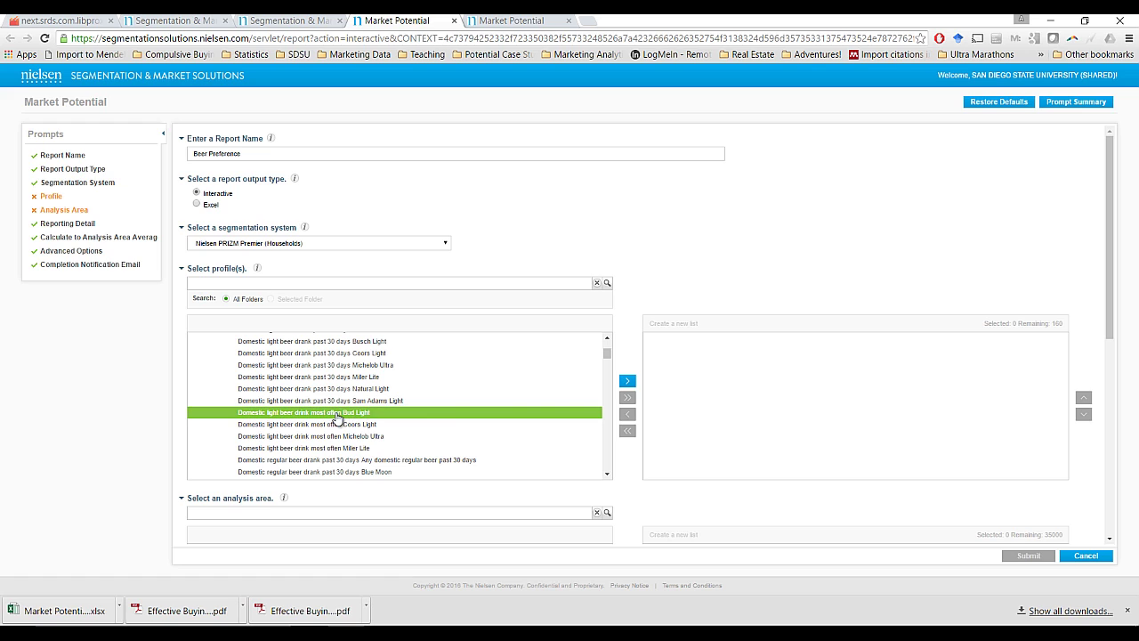
click(627, 381)
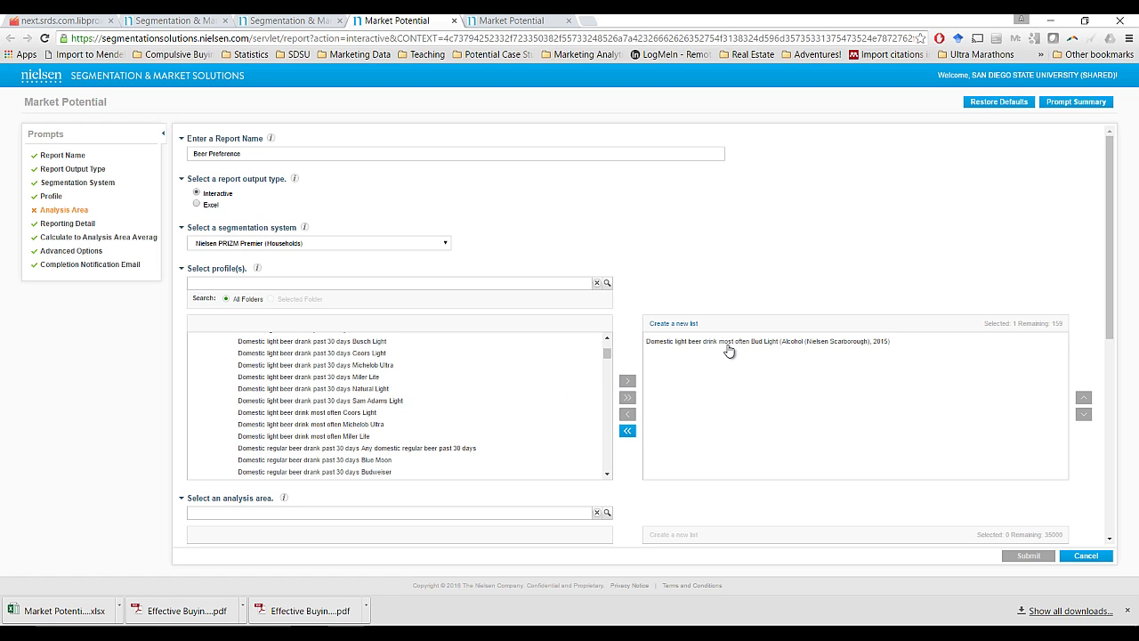
Add the profile "Domestic regular beer drink most often Samuel Adams" to the selected profiles
scroll(252, 457, down, 3)
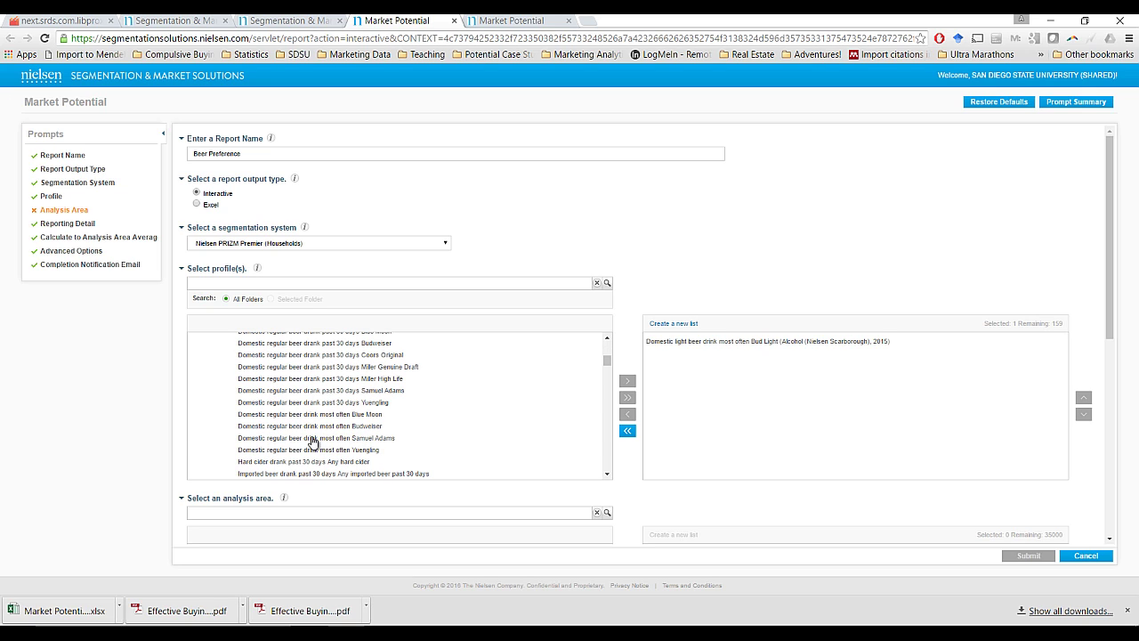
click(399, 437)
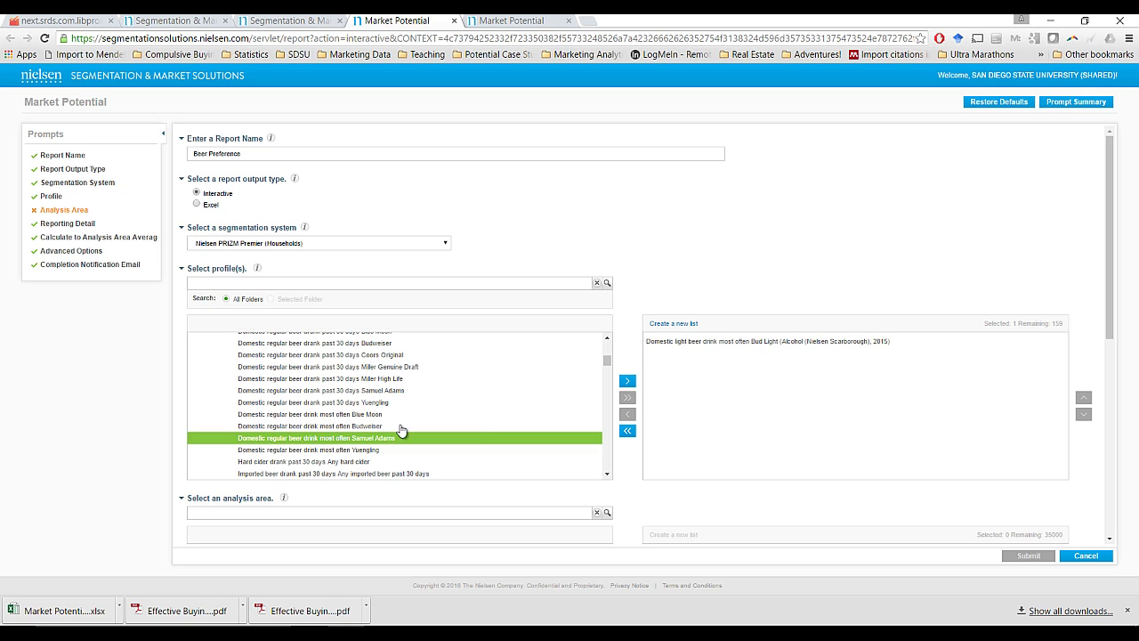
click(627, 382)
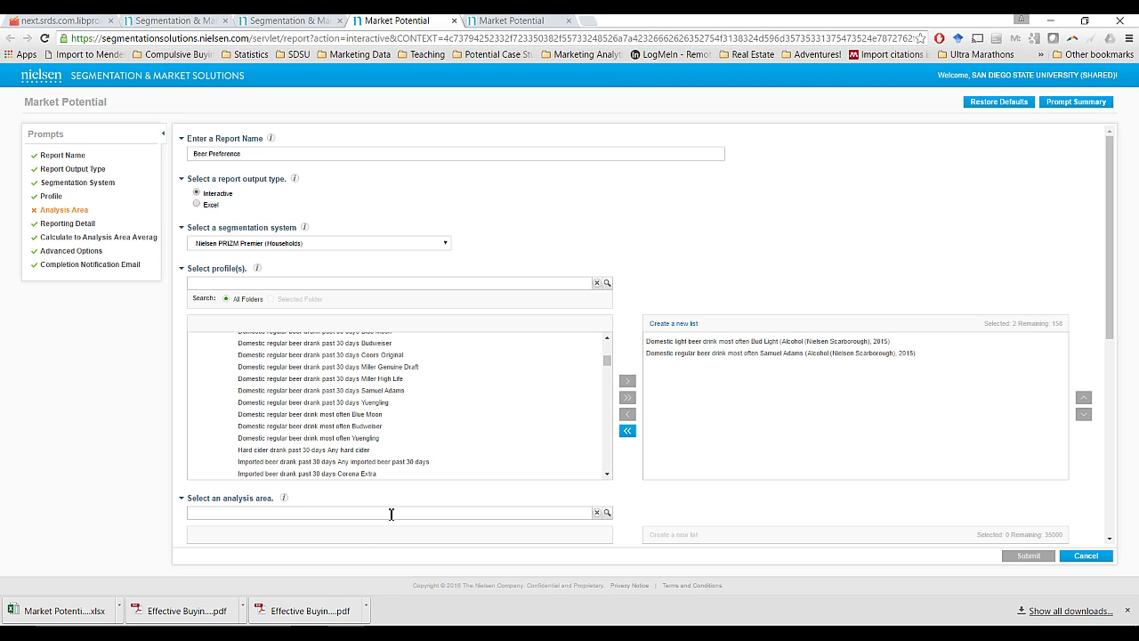
Add the state of California (06) as the report's analysis area
scroll(1126, 400, down, 3)
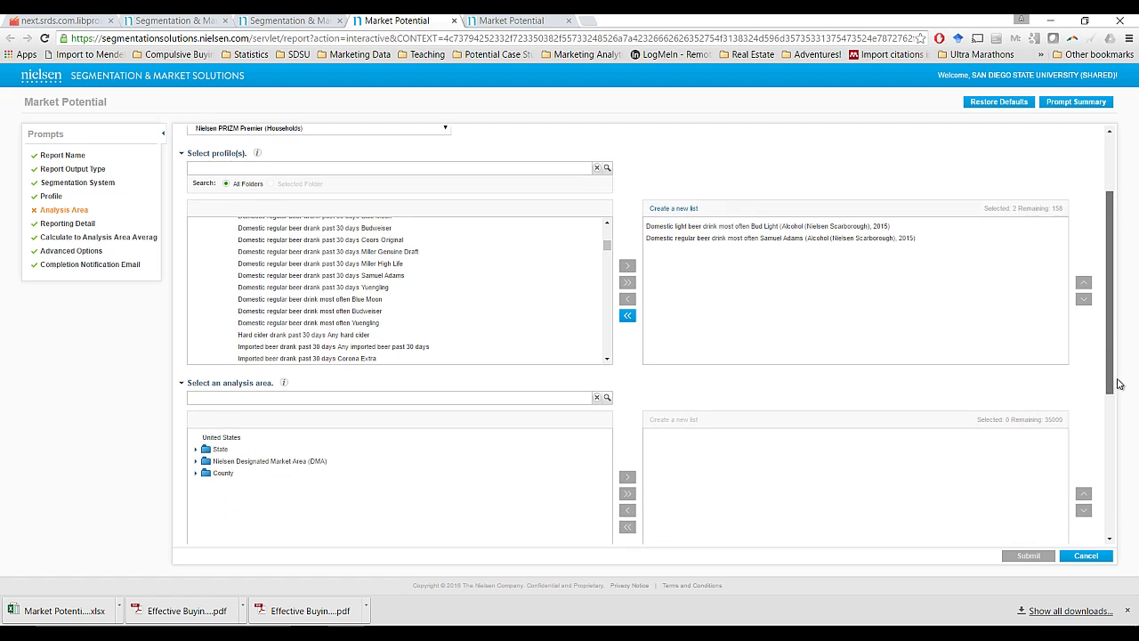
scroll(1121, 416, down, 1)
click(195, 322)
click(207, 334)
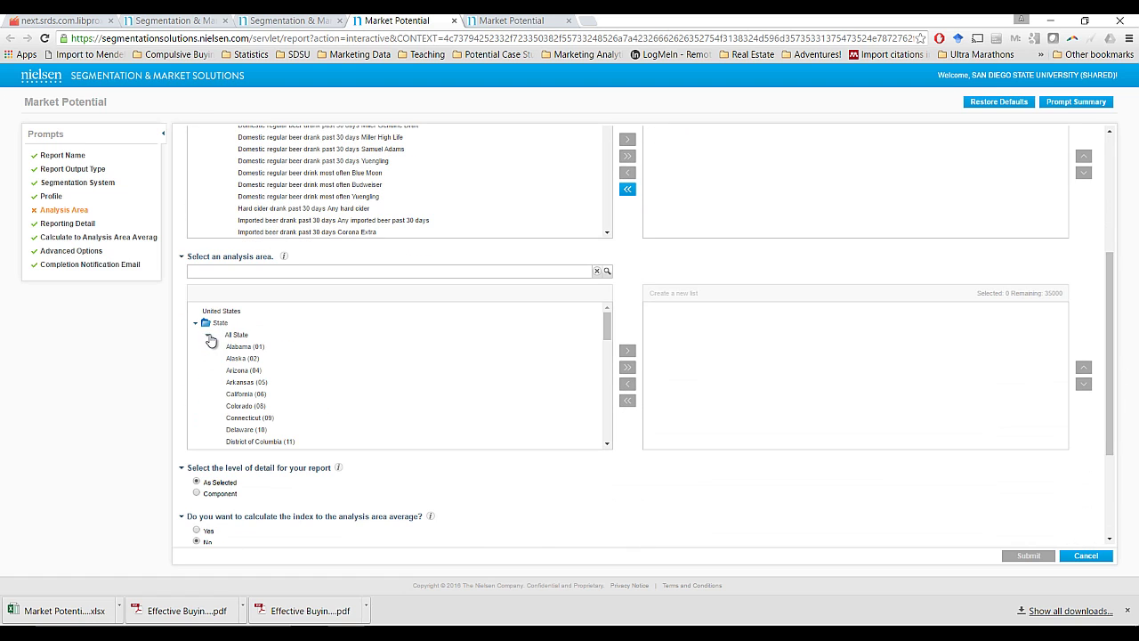
click(238, 394)
click(628, 350)
Choose to calculate the index to the analysis area average and submit the report
scroll(1119, 377, down, 3)
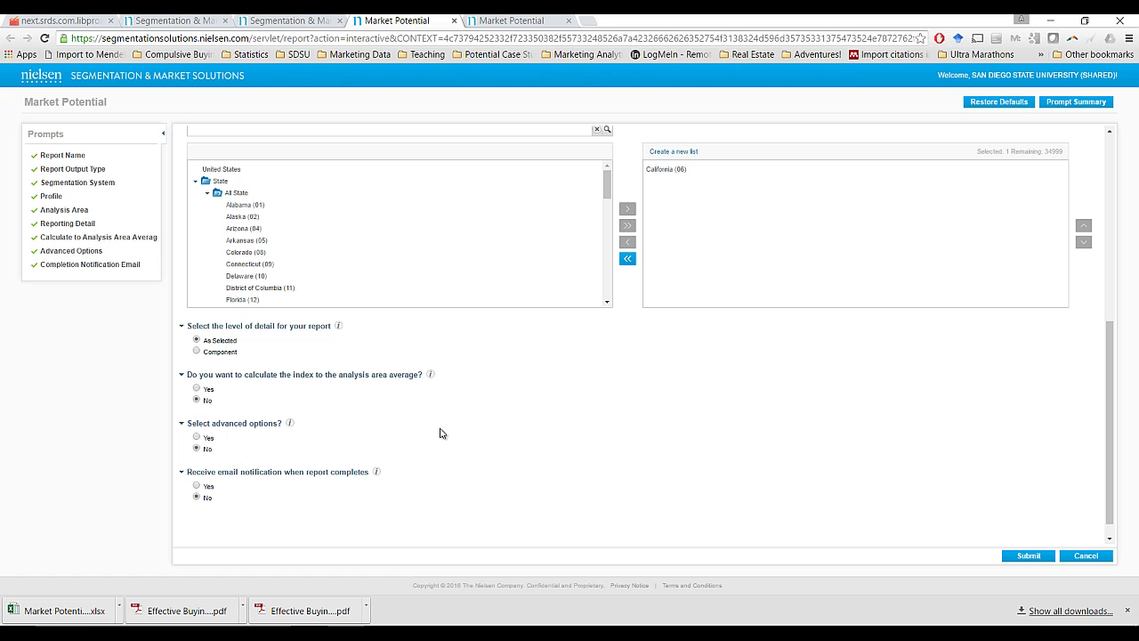
click(197, 388)
click(1032, 559)
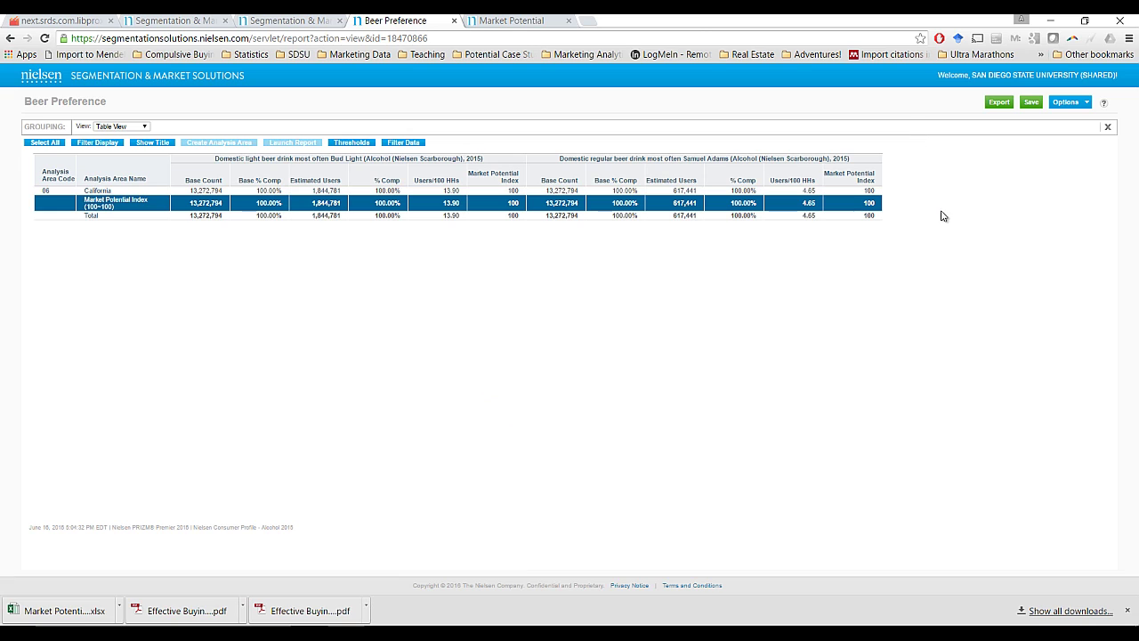
Edit the report's prompt selections to Component detail with Designated Market Area as the geography level, and rerun it
click(1065, 104)
click(1084, 121)
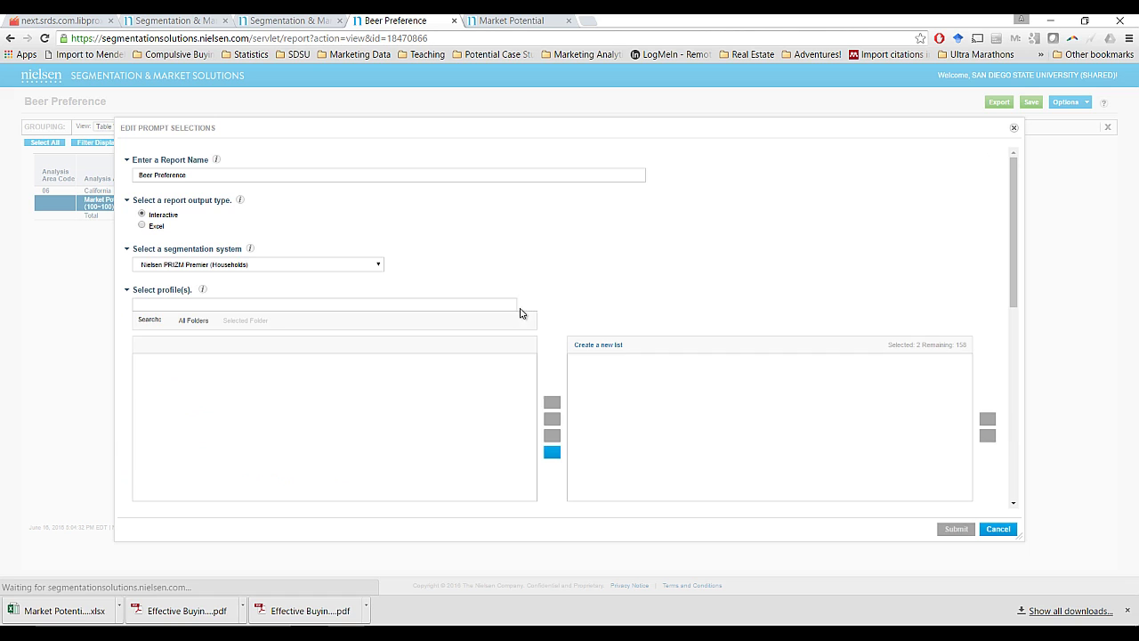
scroll(648, 395, down, 7)
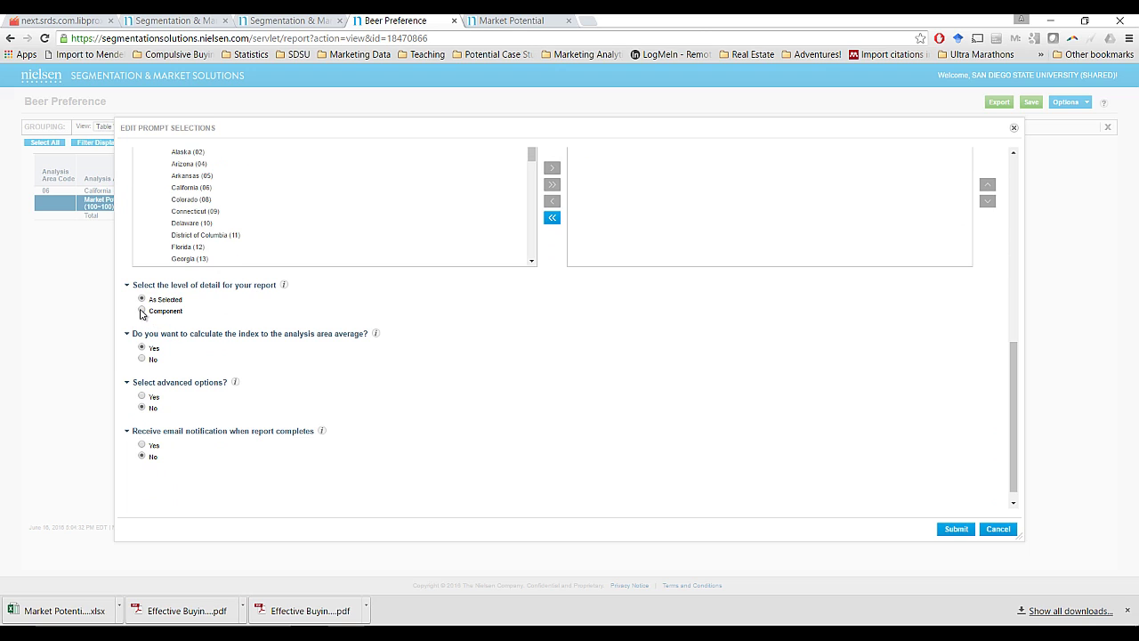
click(142, 311)
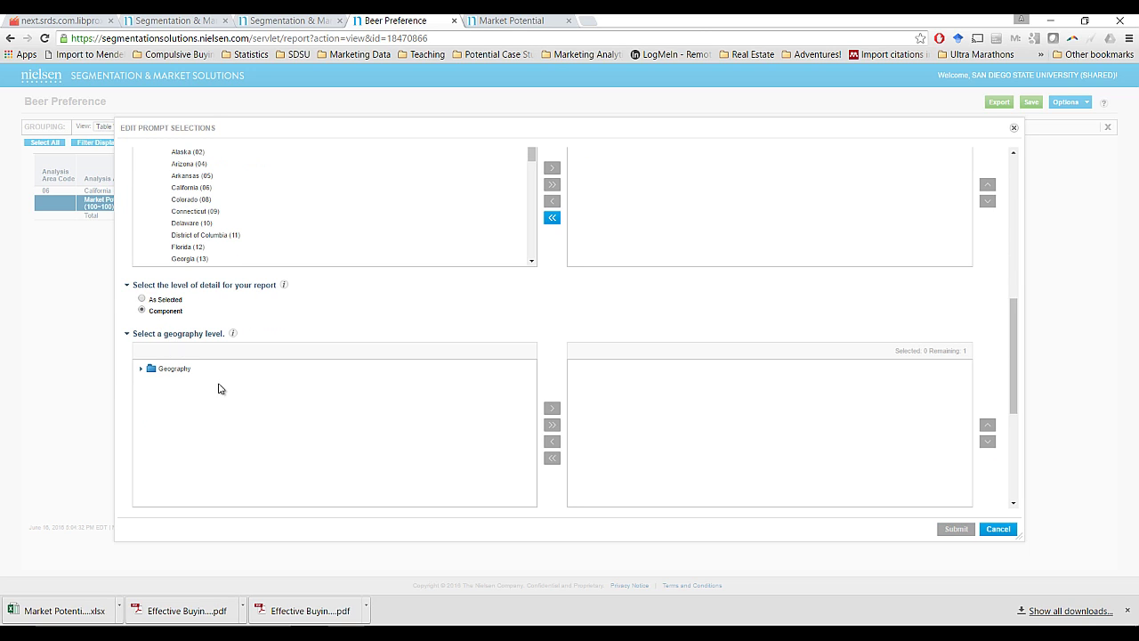
click(142, 370)
click(253, 409)
click(551, 407)
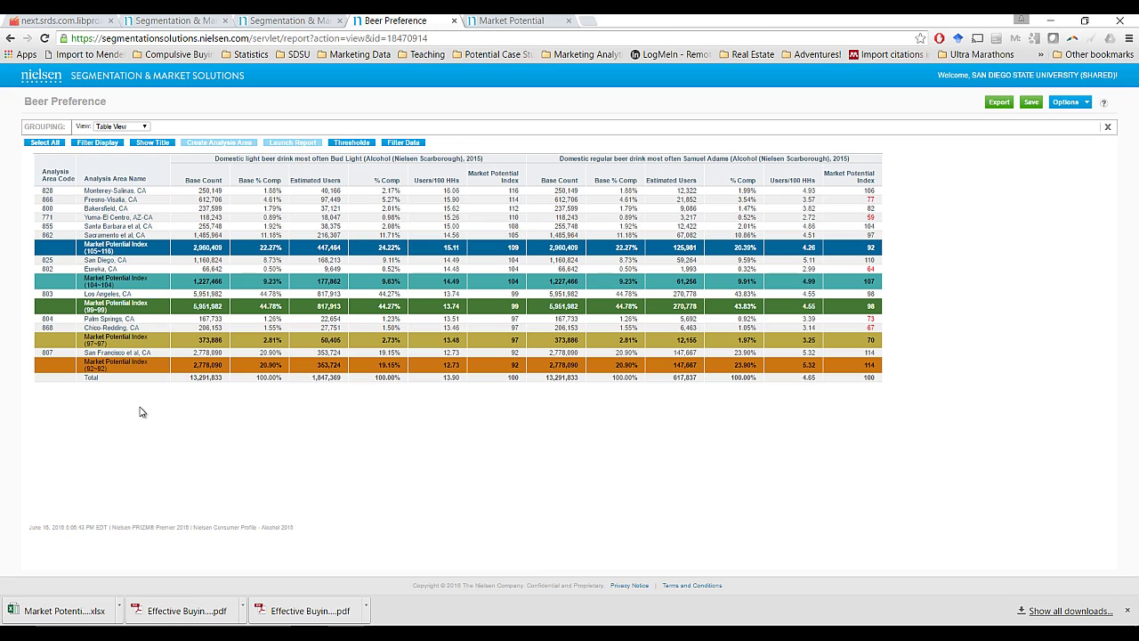
Filter the table's analysis areas to the individual California market areas plus Total, leaving out the Market Potential Index group rows
click(98, 144)
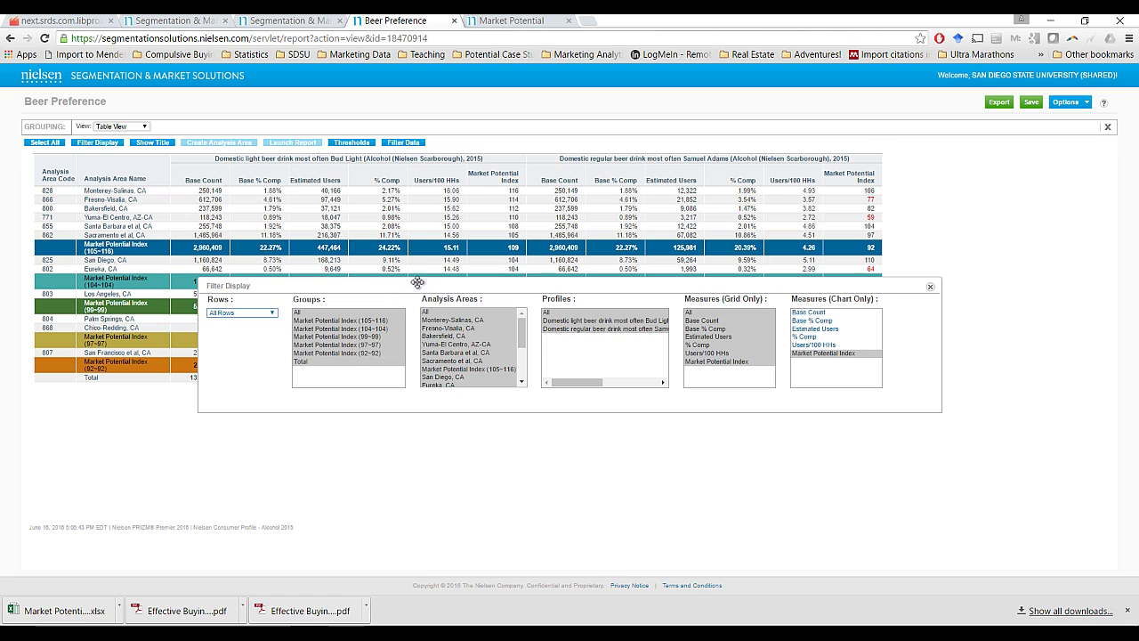
drag(413, 288, 444, 413)
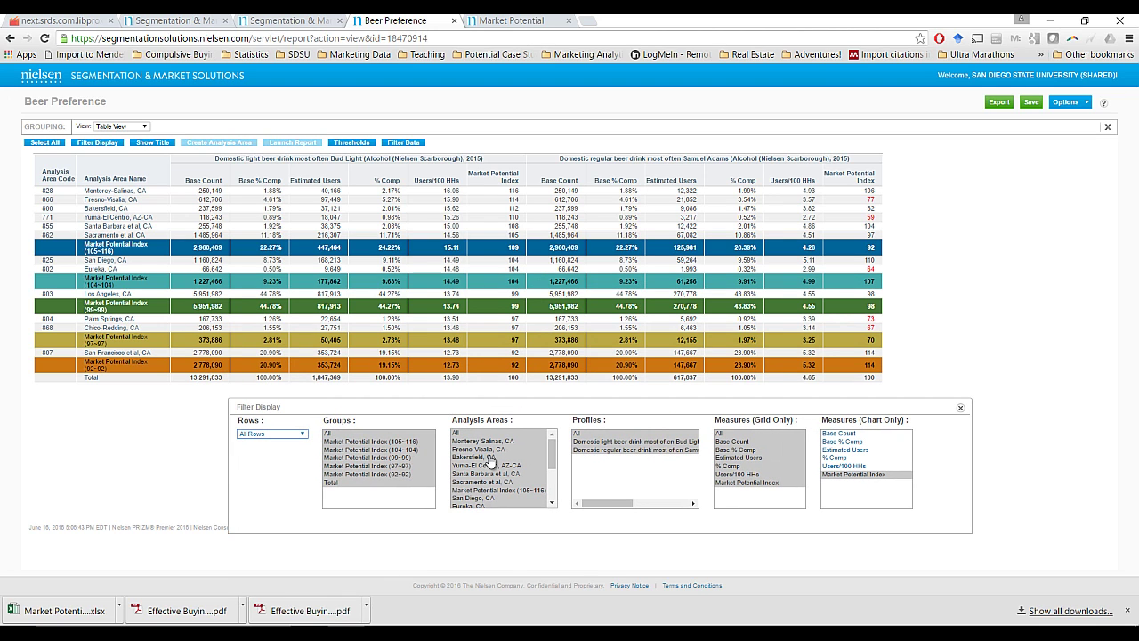
click(466, 443)
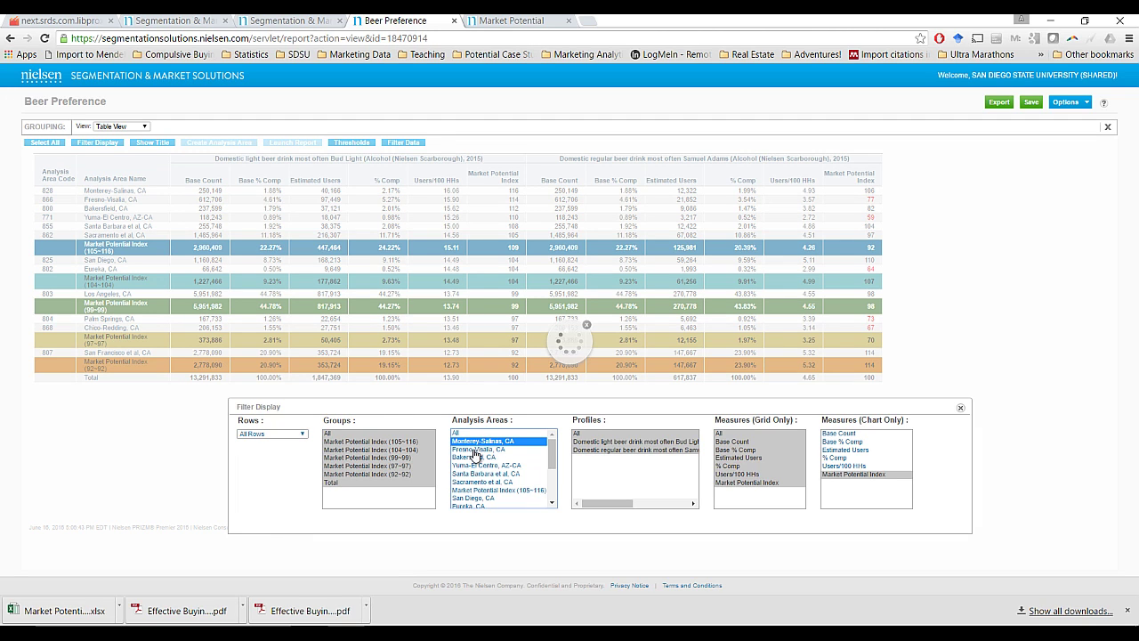
shift+click(479, 457)
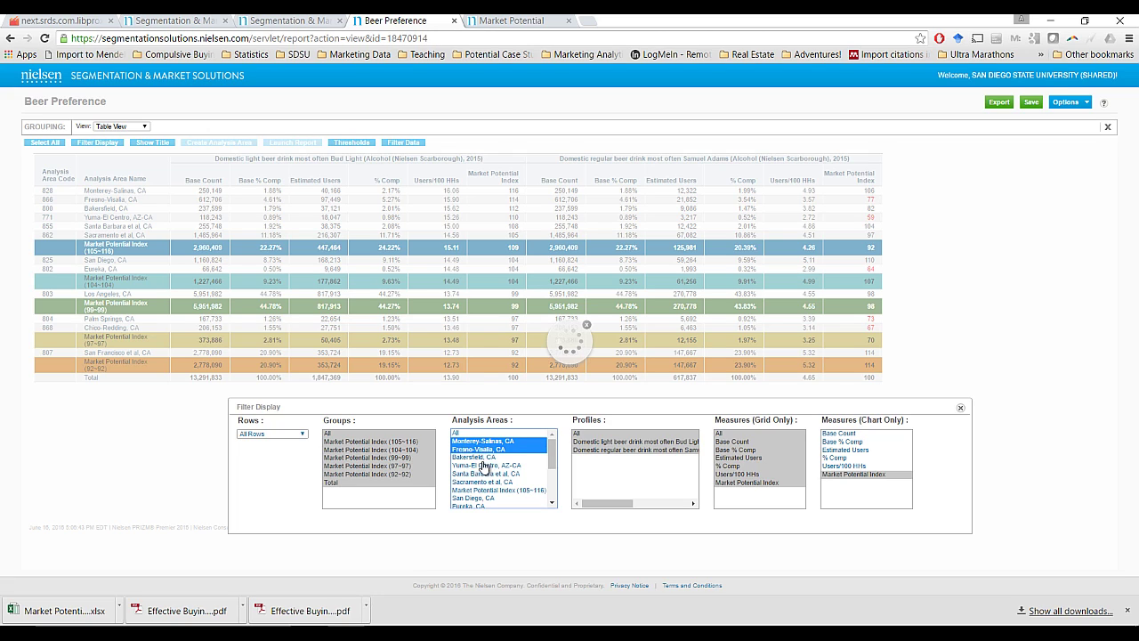
shift+click(497, 466)
shift+click(498, 473)
shift+click(499, 490)
shift+click(485, 506)
scroll(485, 480, down, 1)
shift+click(485, 481)
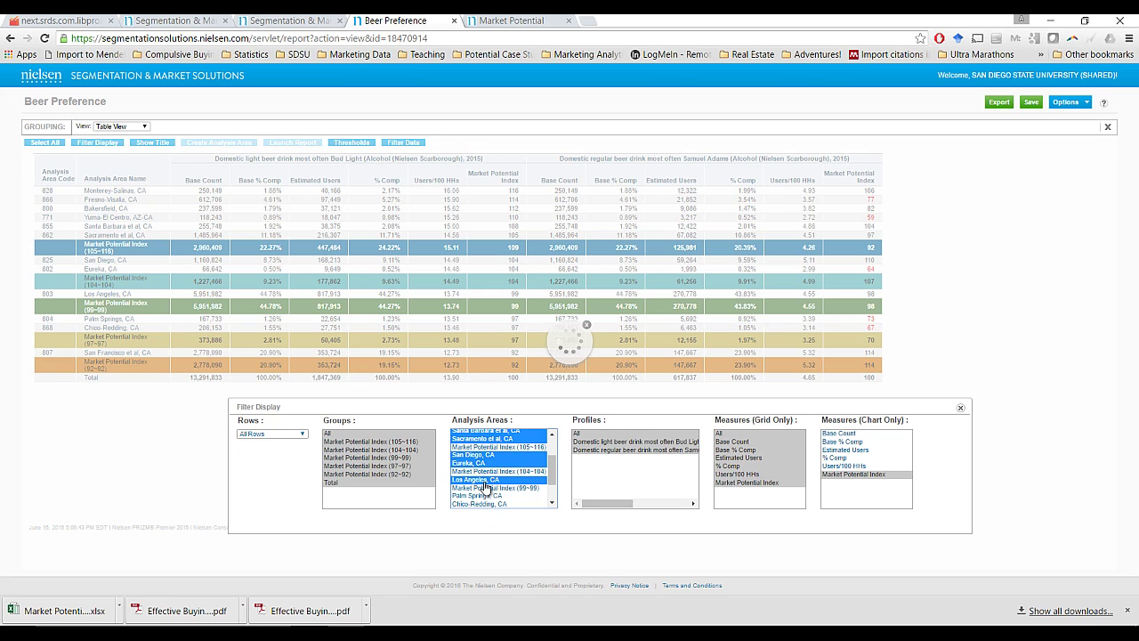
drag(553, 469, 552, 480)
shift+click(490, 467)
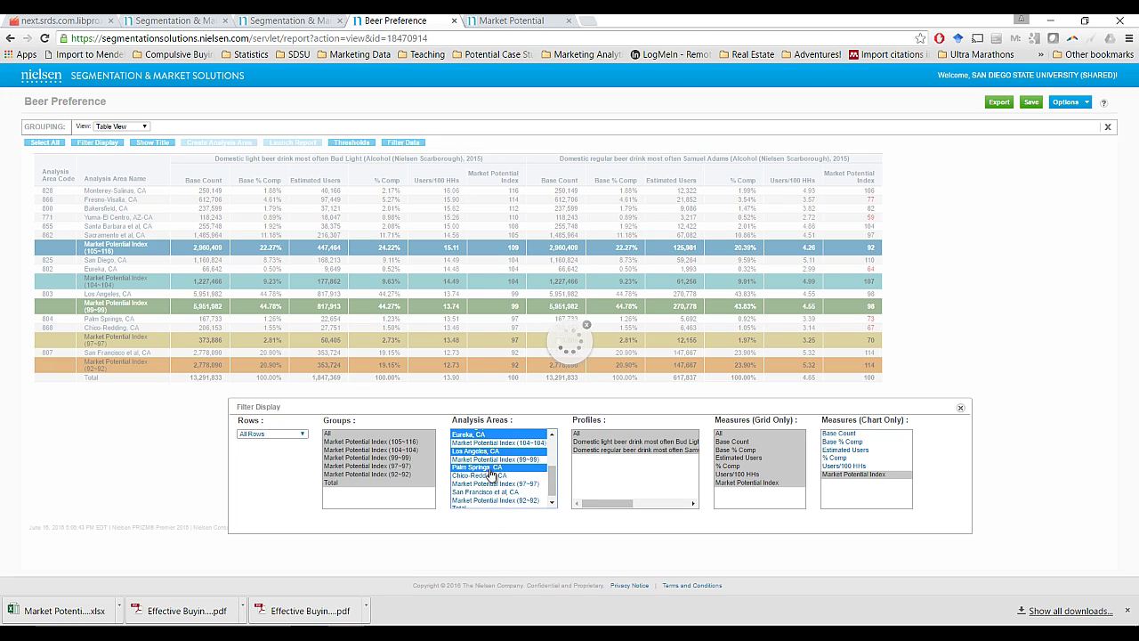
shift+click(491, 475)
ctrl+click(488, 492)
drag(550, 473, 556, 494)
ctrl+click(507, 504)
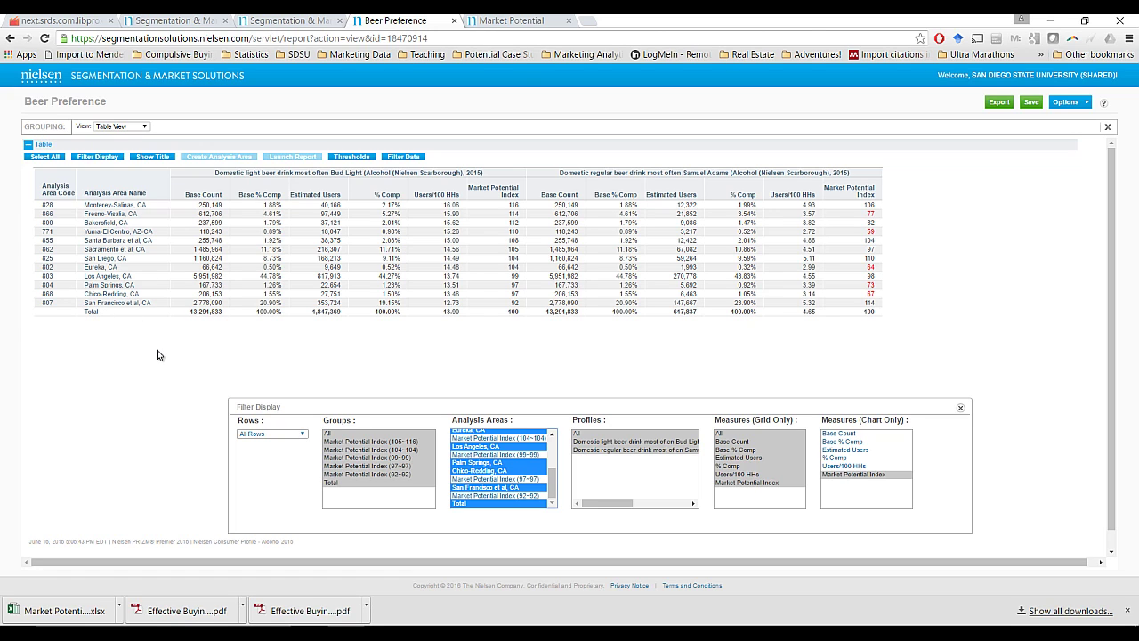
Limit the grid measures to Base Count, Estimated Users and % Comp
click(732, 442)
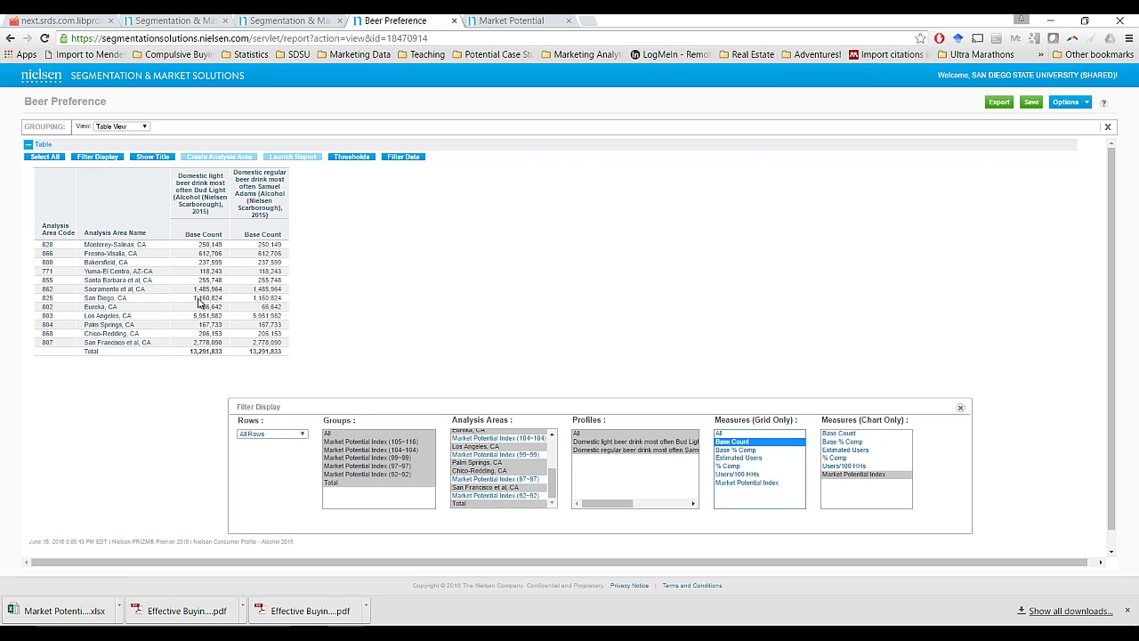
ctrl+click(742, 451)
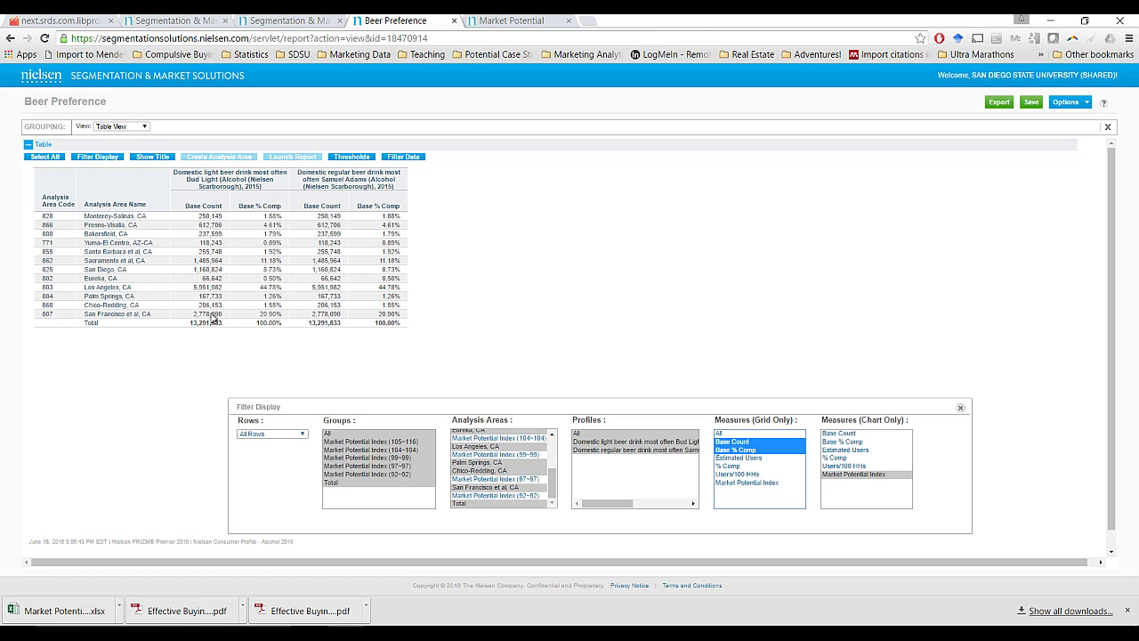
ctrl+click(732, 450)
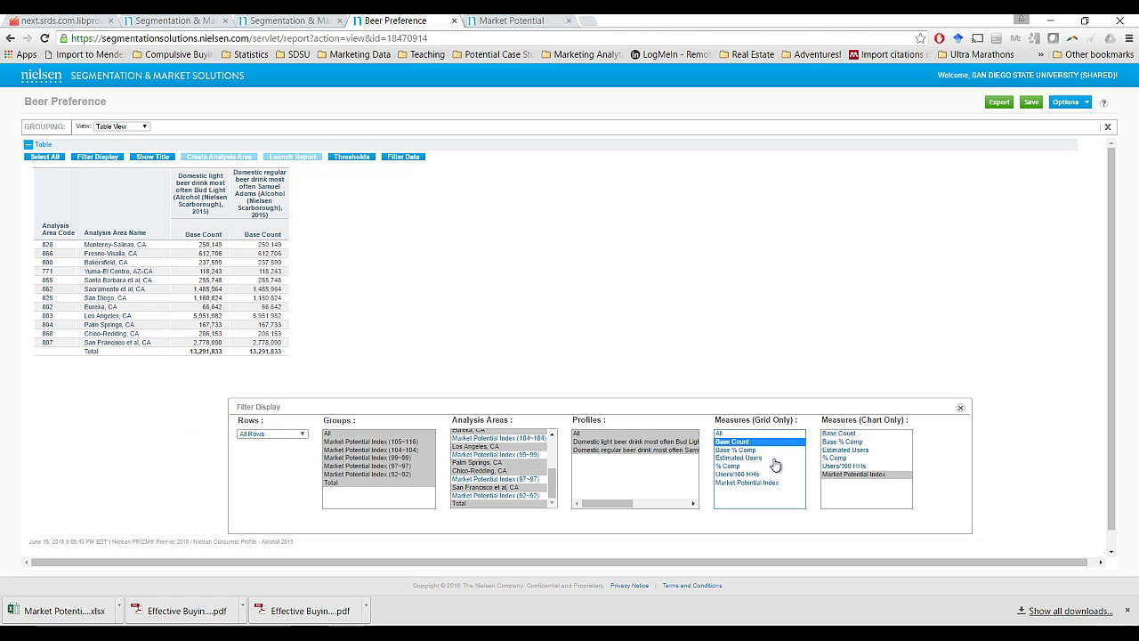
ctrl+click(750, 458)
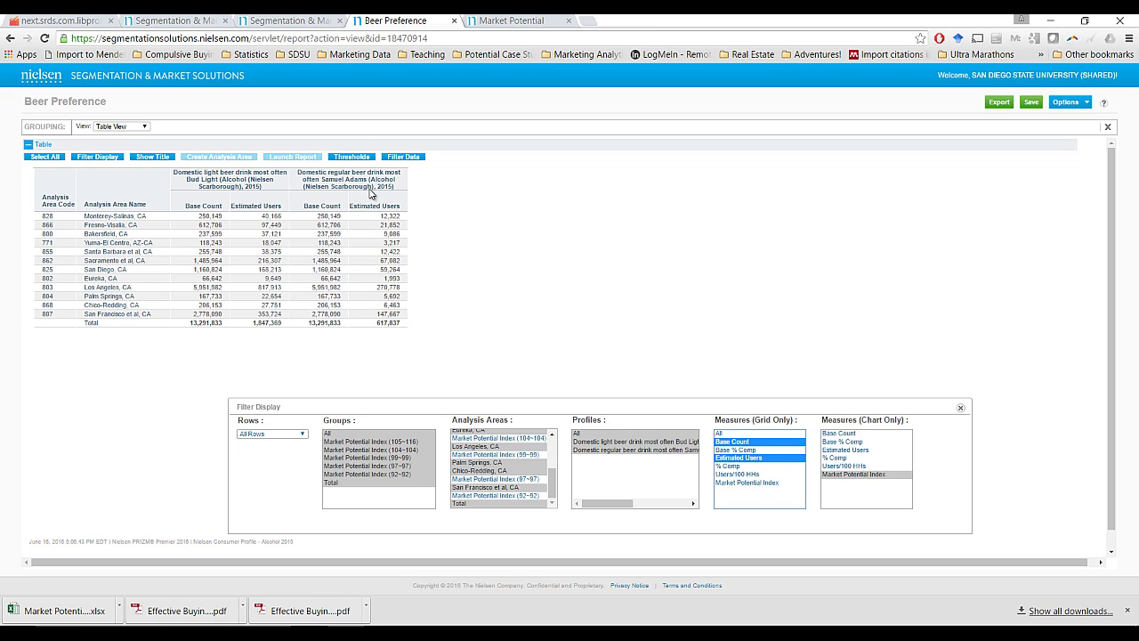
ctrl+click(728, 467)
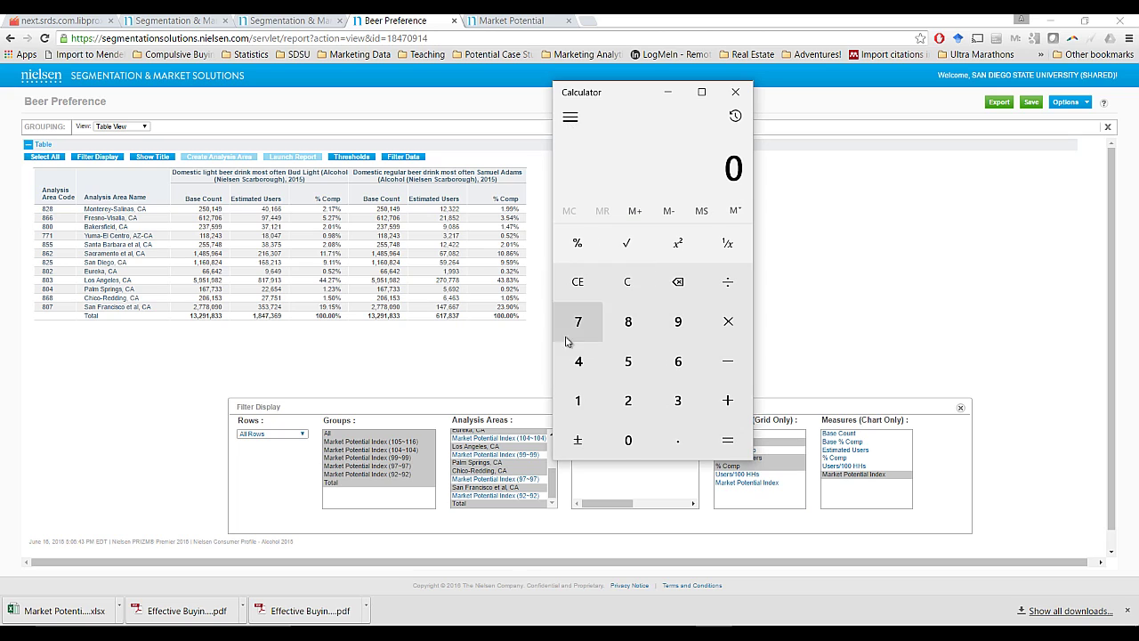
In Calculator, divide the Los Angeles Bud Light estimated users, 817913, by the total estimated users, 1847369
text(817913)
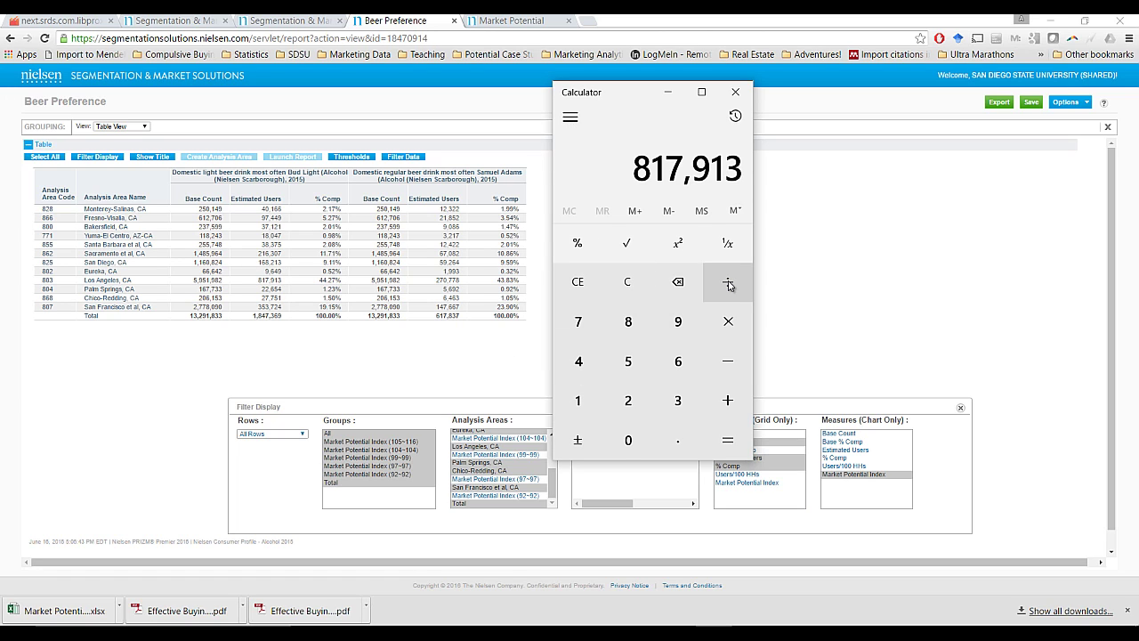
click(728, 287)
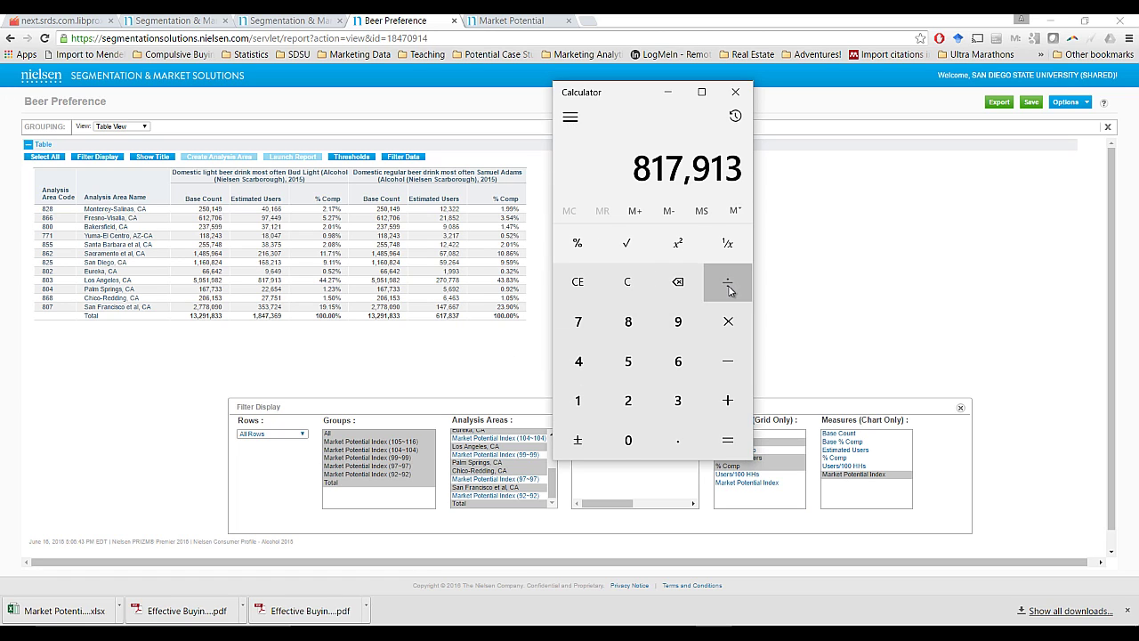
click(579, 400)
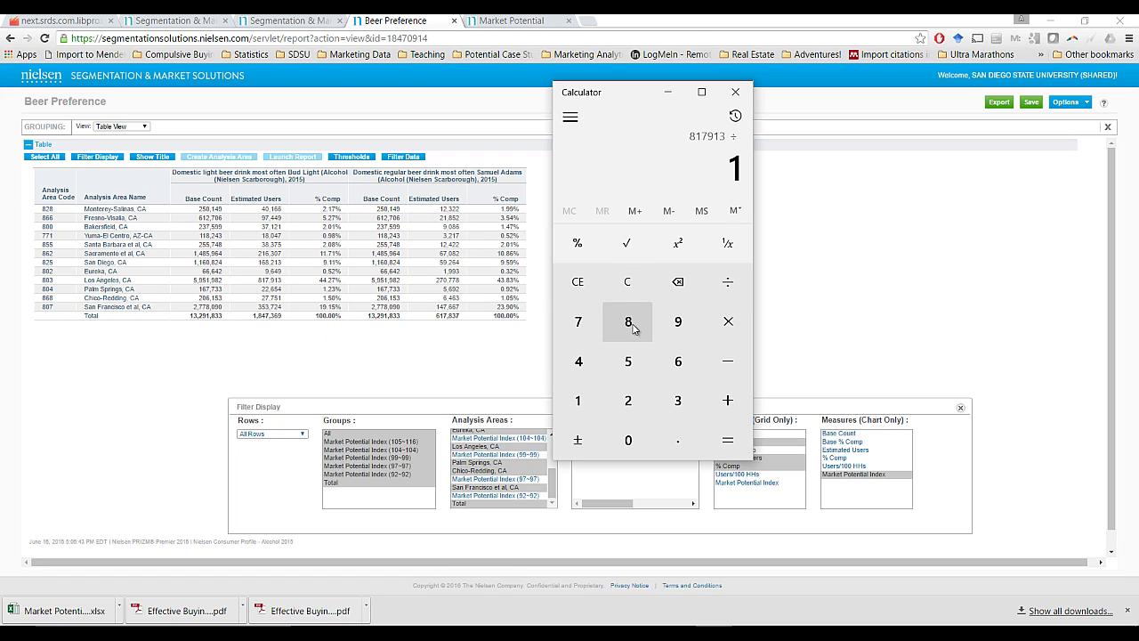
click(631, 326)
click(581, 363)
click(583, 331)
click(676, 399)
click(677, 360)
click(677, 323)
click(726, 440)
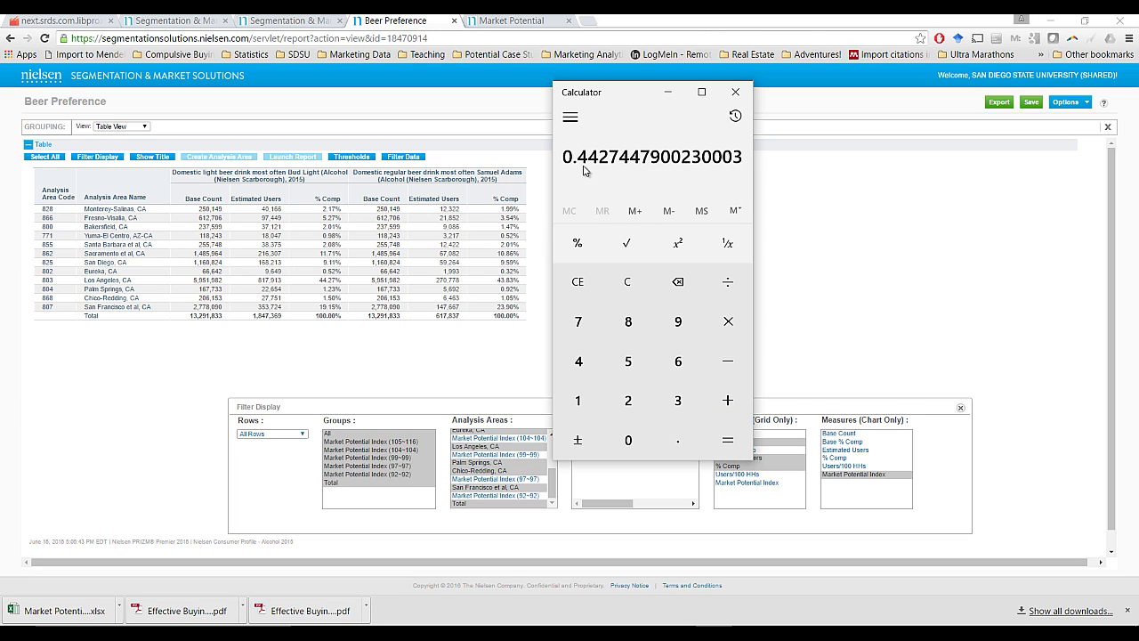
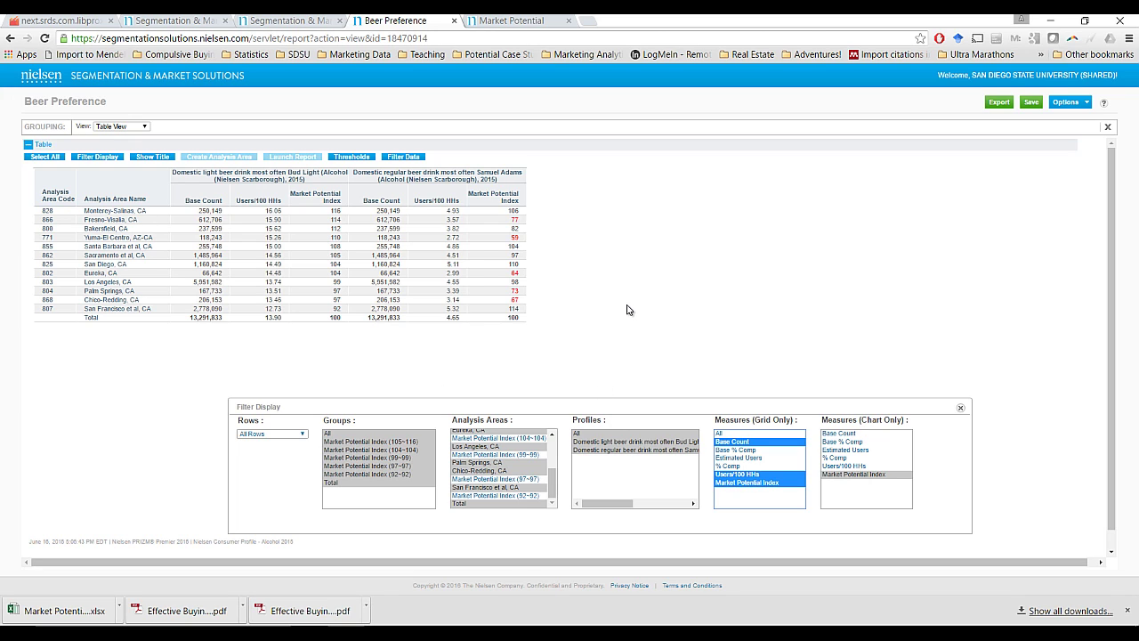
Export the Beer Preference report with only the Table View section, leaving out the map
click(1071, 103)
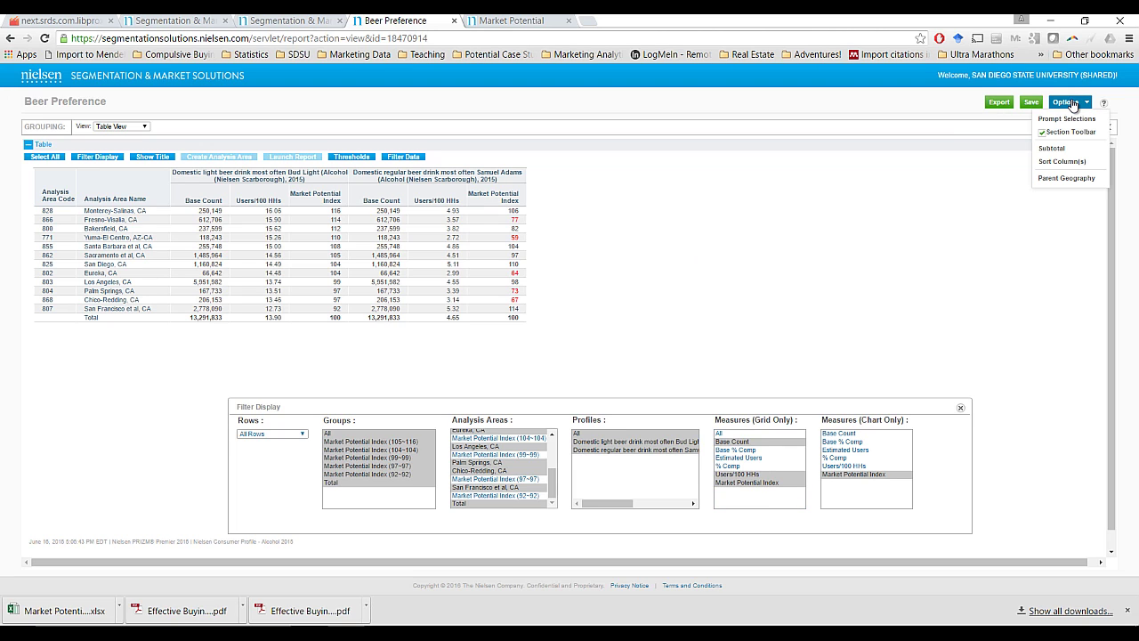
click(999, 103)
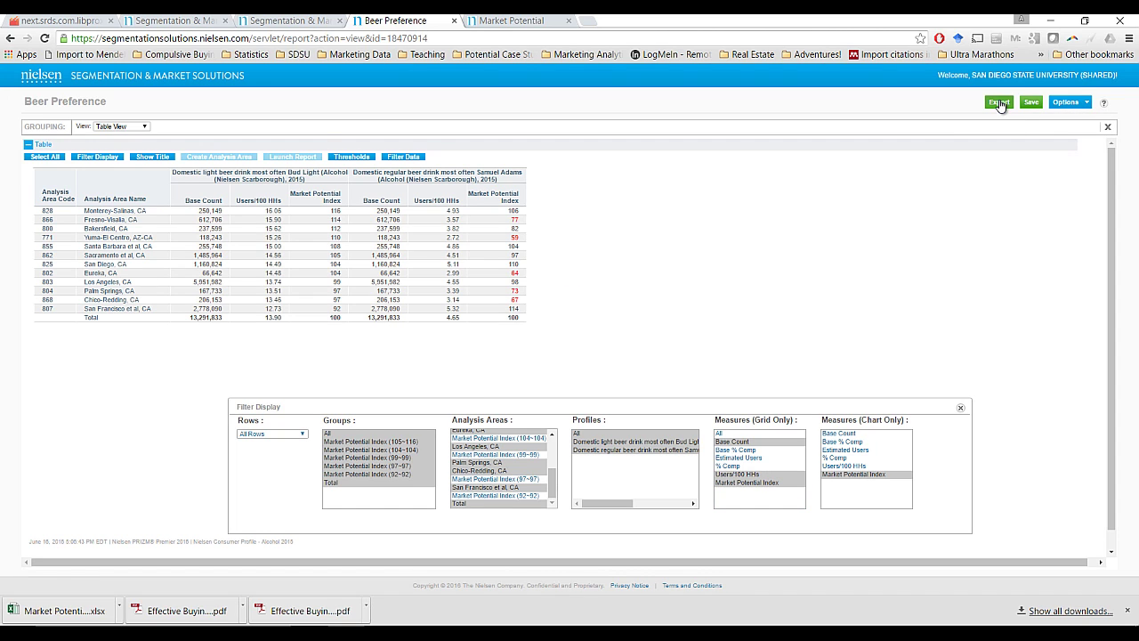
click(1000, 102)
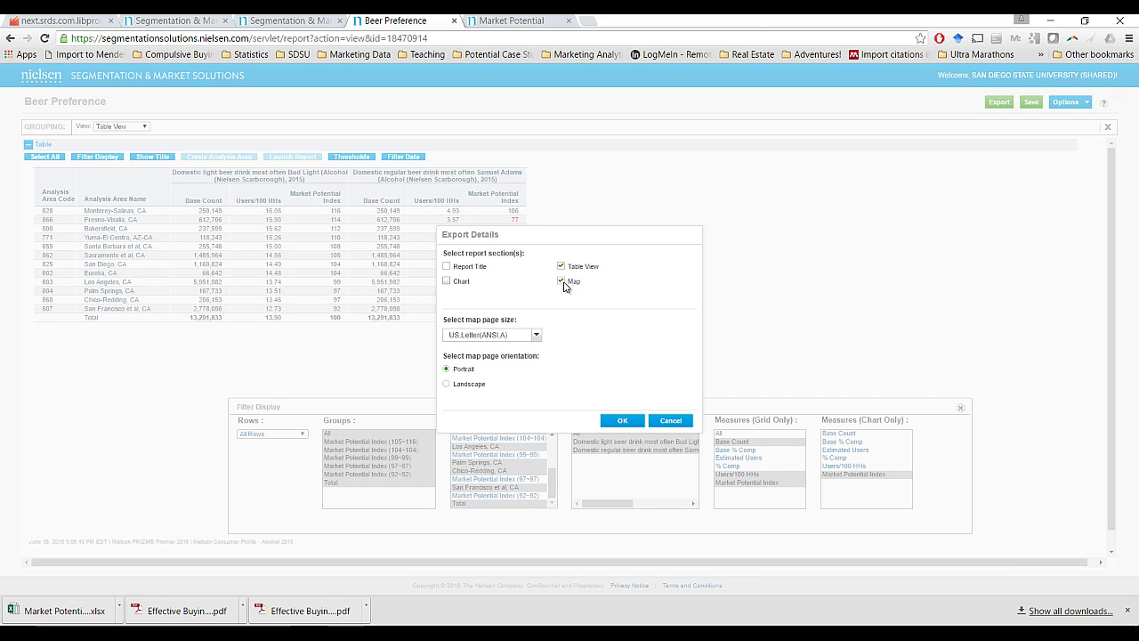
click(560, 282)
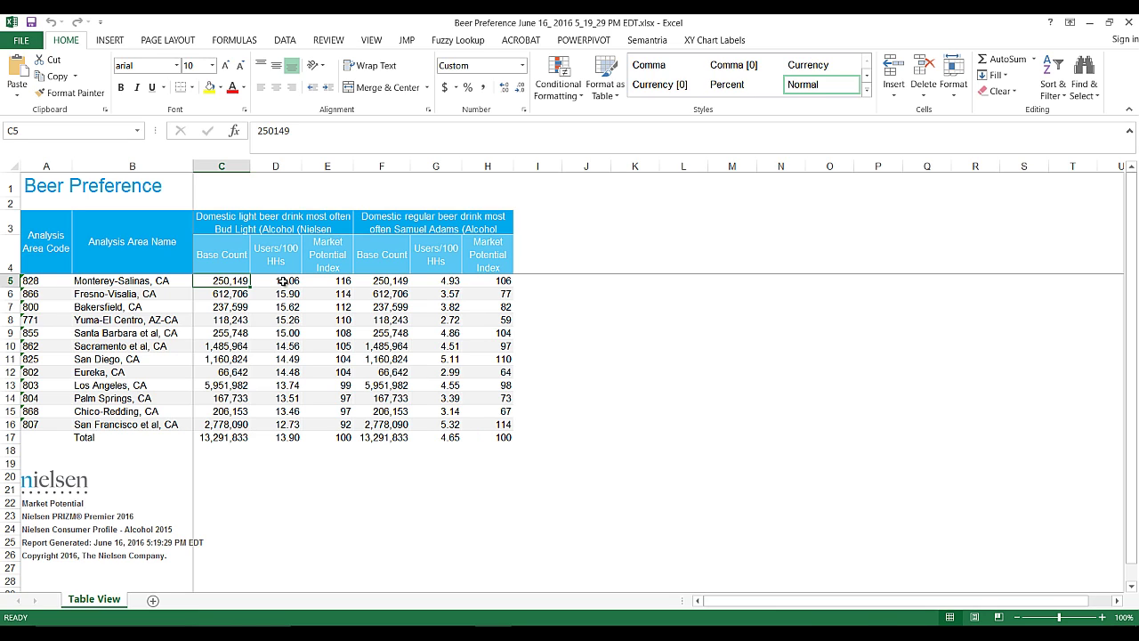
In the exported Excel workbook, plot Bud Light's Users/100 HHs against its Market Potential Index for D5:E17 as a scatter chart and enlarge it
mouse_move(281, 282)
mouse_down()
mouse_move(316, 311)
mouse_move(342, 438)
mouse_up()
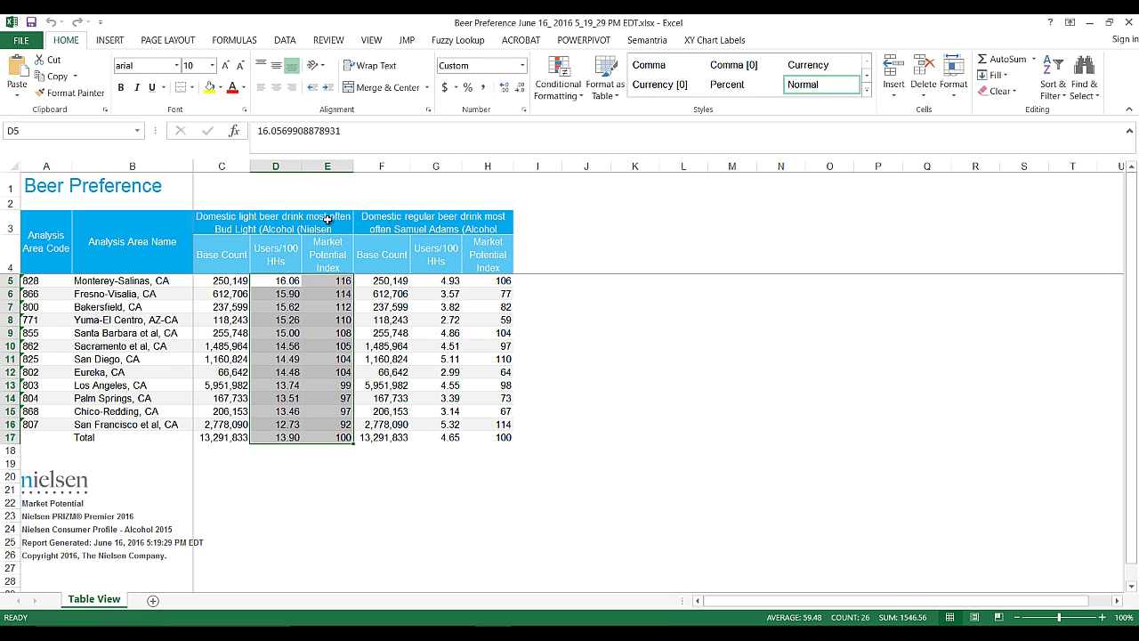
click(114, 41)
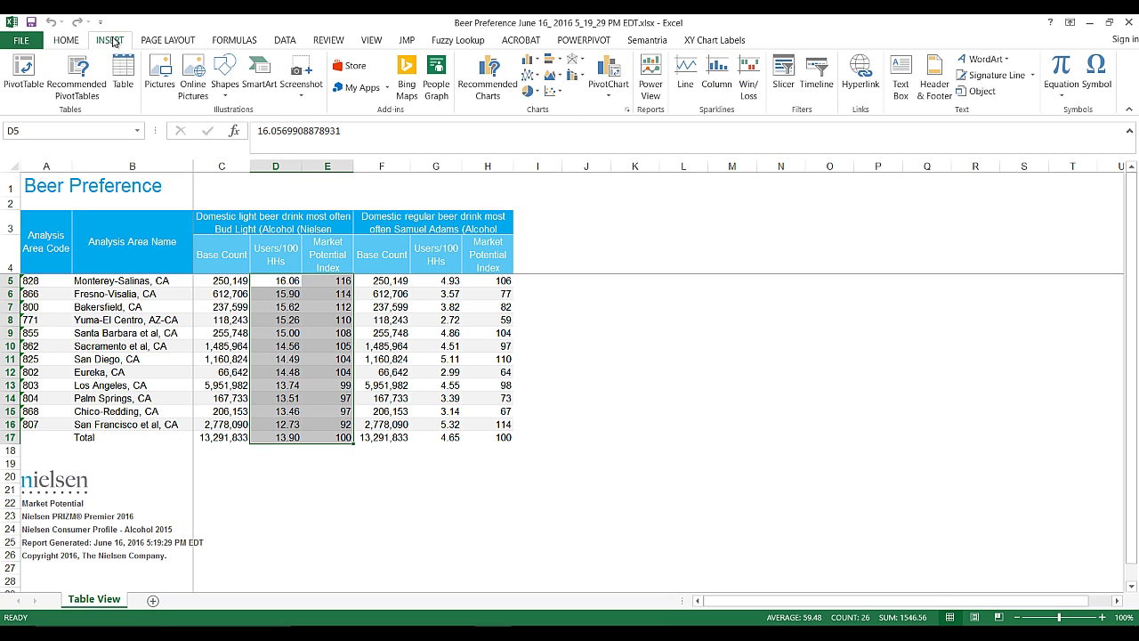
click(553, 91)
click(562, 140)
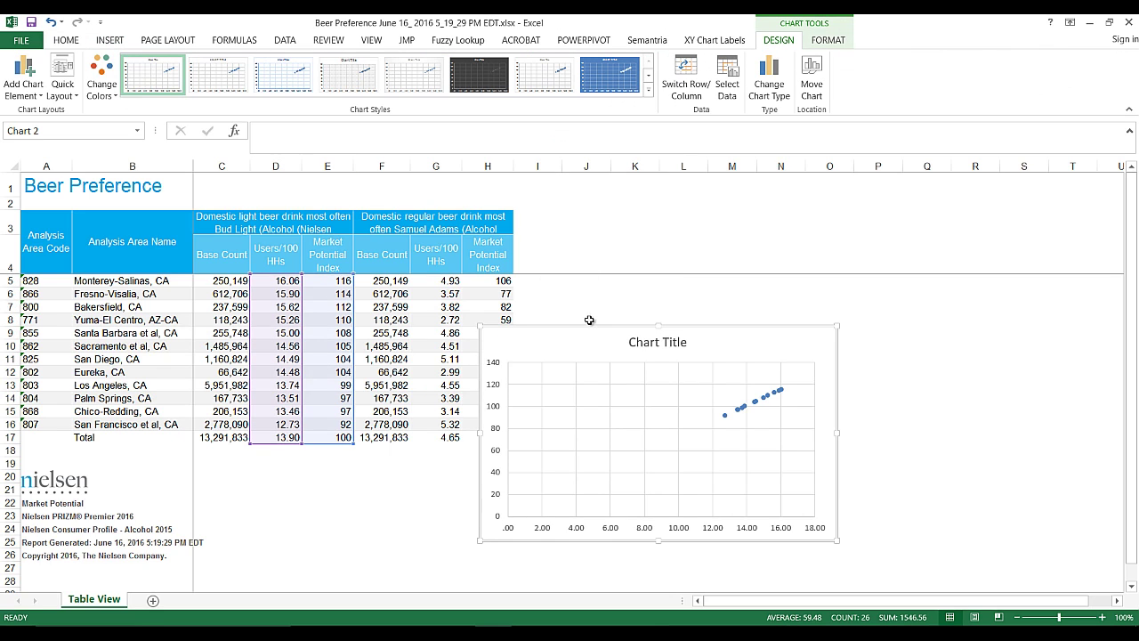
drag(588, 326, 573, 261)
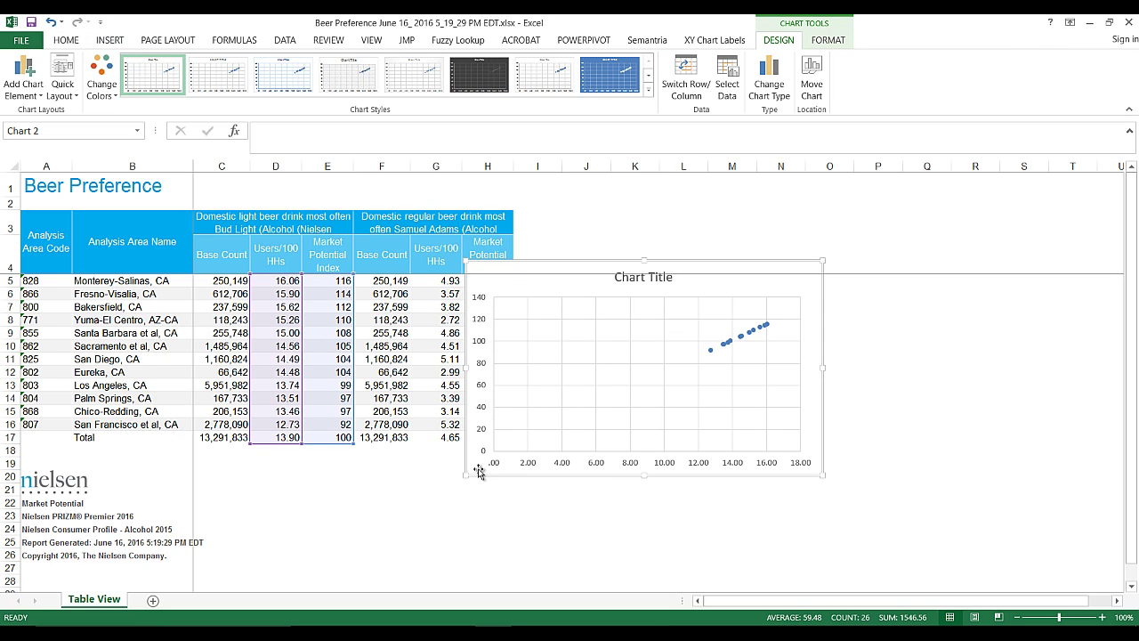
drag(465, 475, 360, 546)
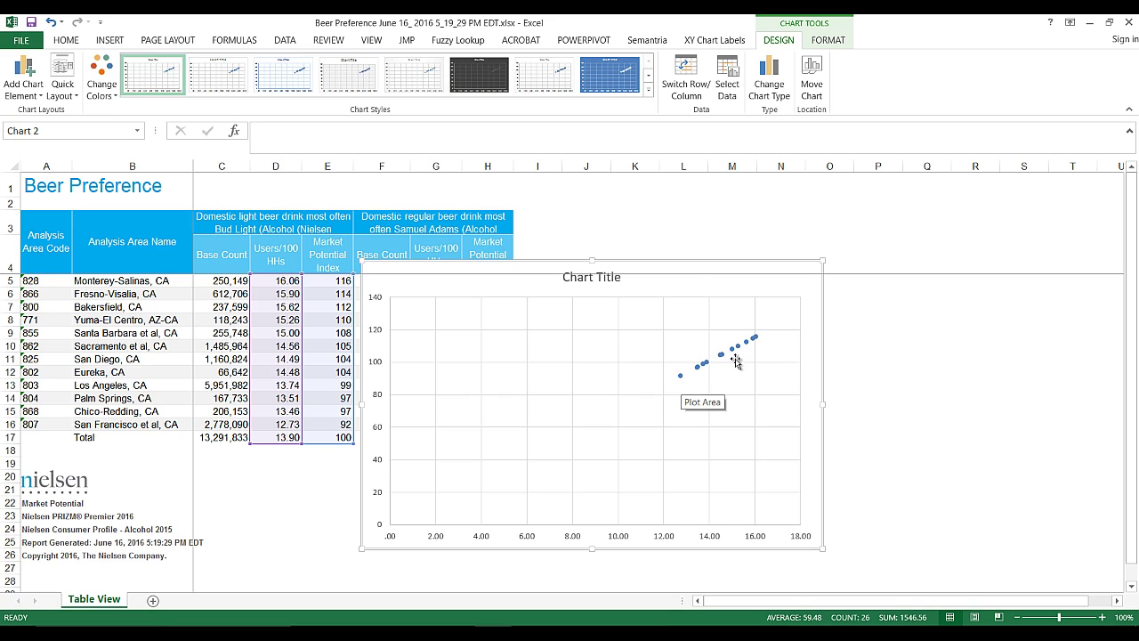
Delete the scatter chart of Bud Light's Users/100 HHs against its Market Potential Index
key(Delete)
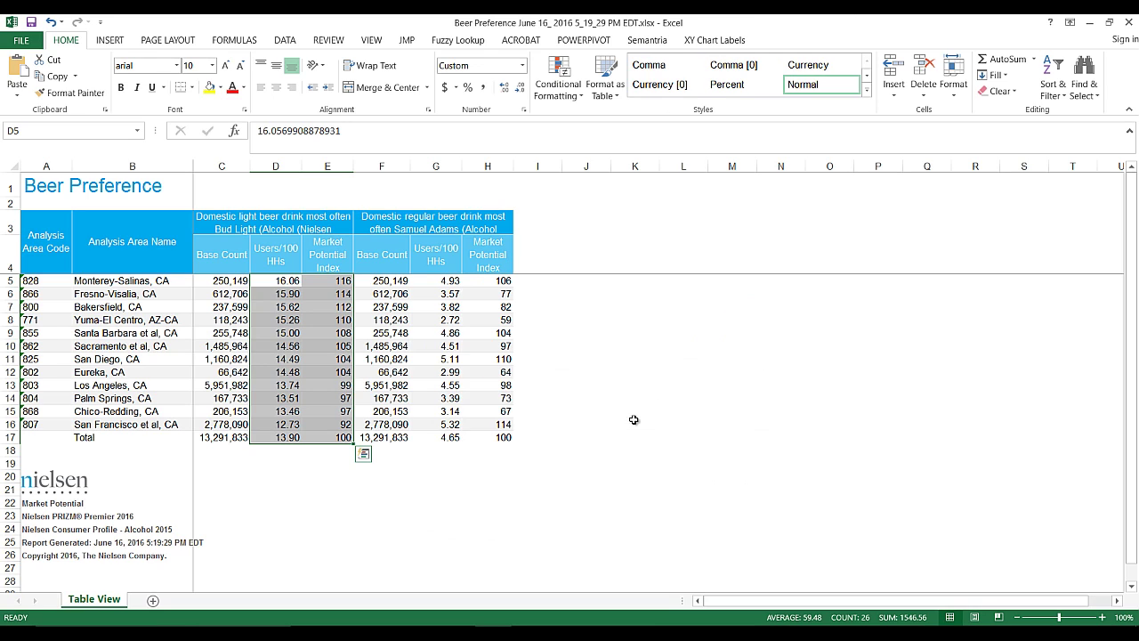
click(633, 420)
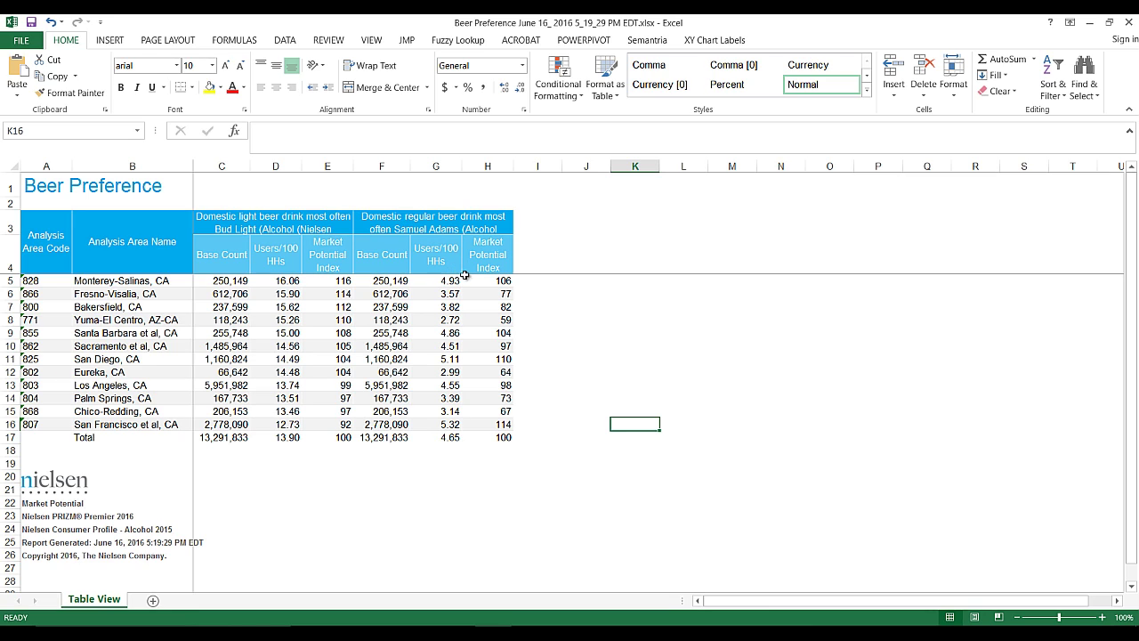
Insert a scatter chart of Bud Light against Samuel Adams Users/100 HHs from D5:D17 and G5:G17, and widen it
drag(444, 281, 434, 437)
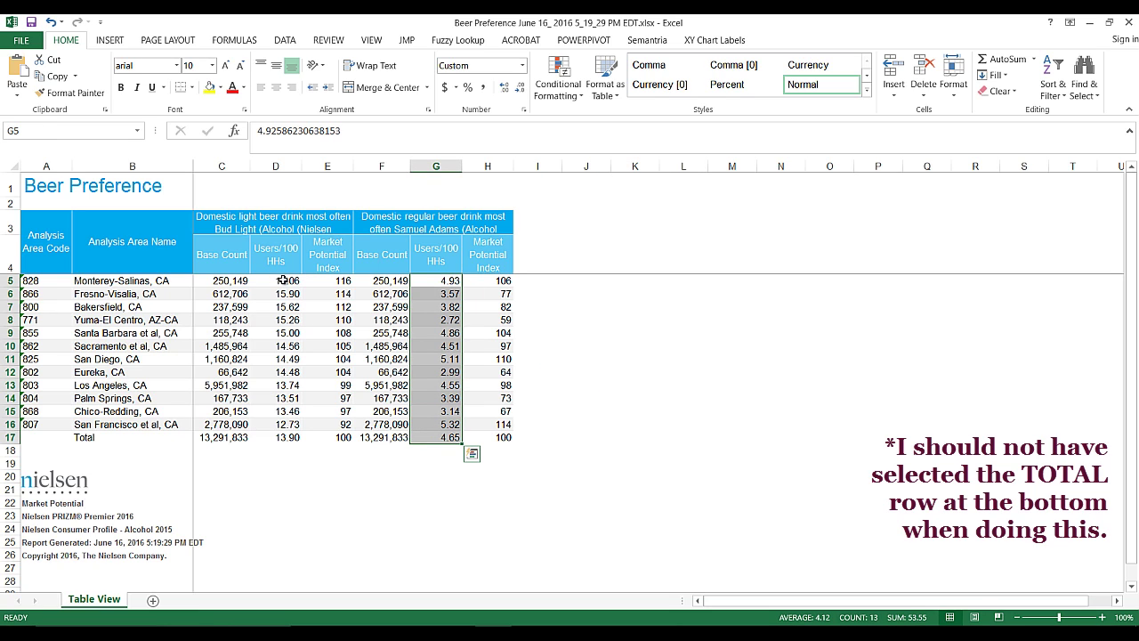
drag(278, 280, 288, 438)
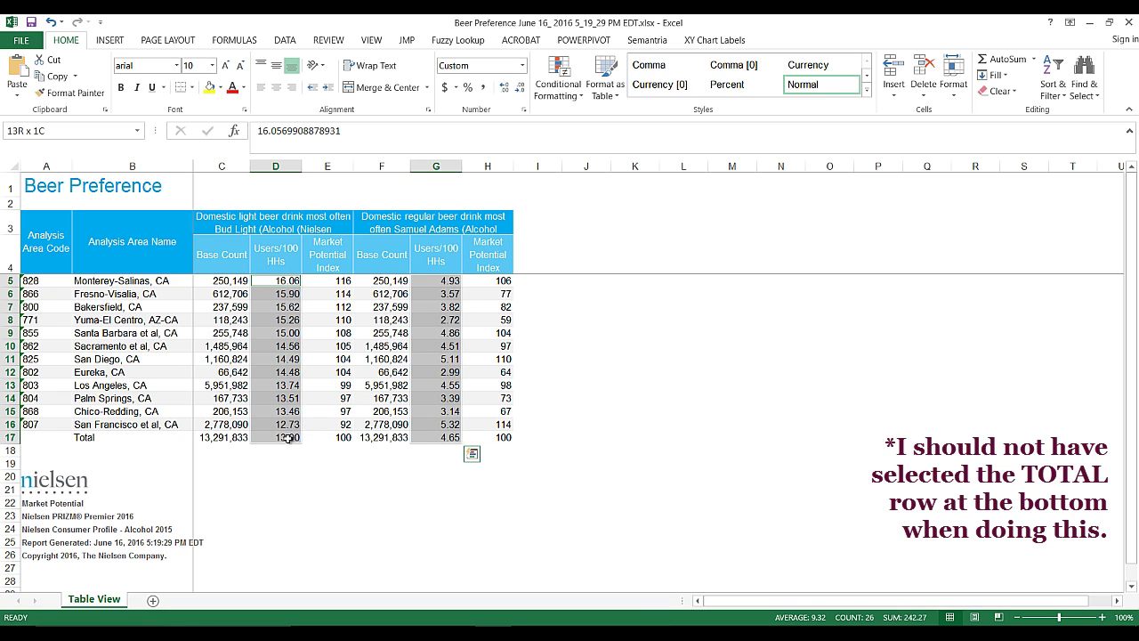
click(106, 42)
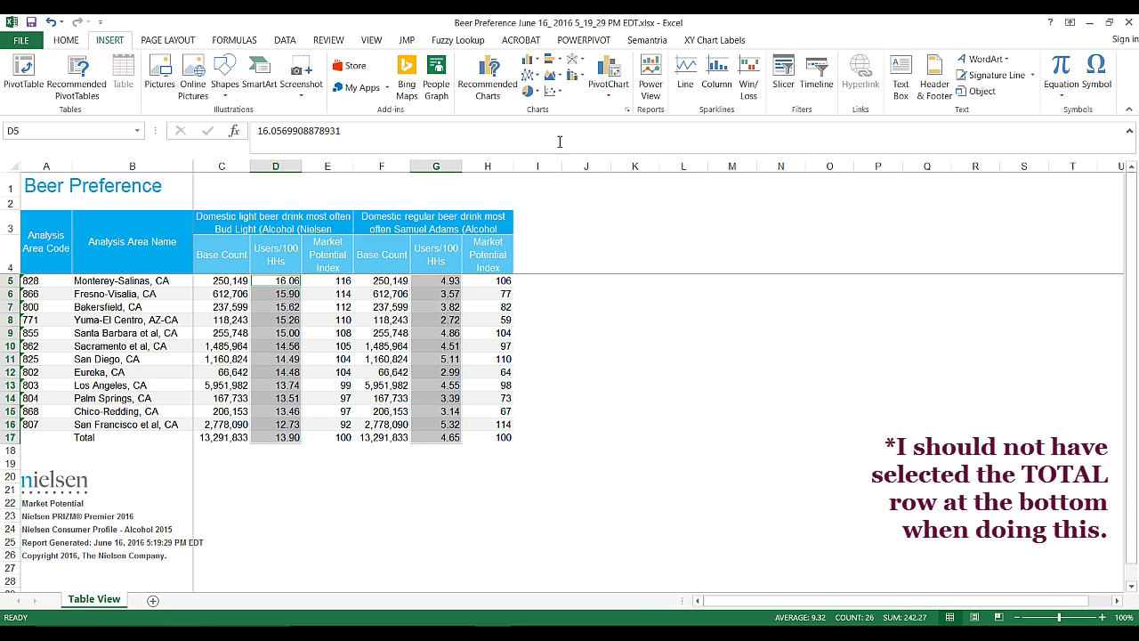
click(550, 91)
click(562, 144)
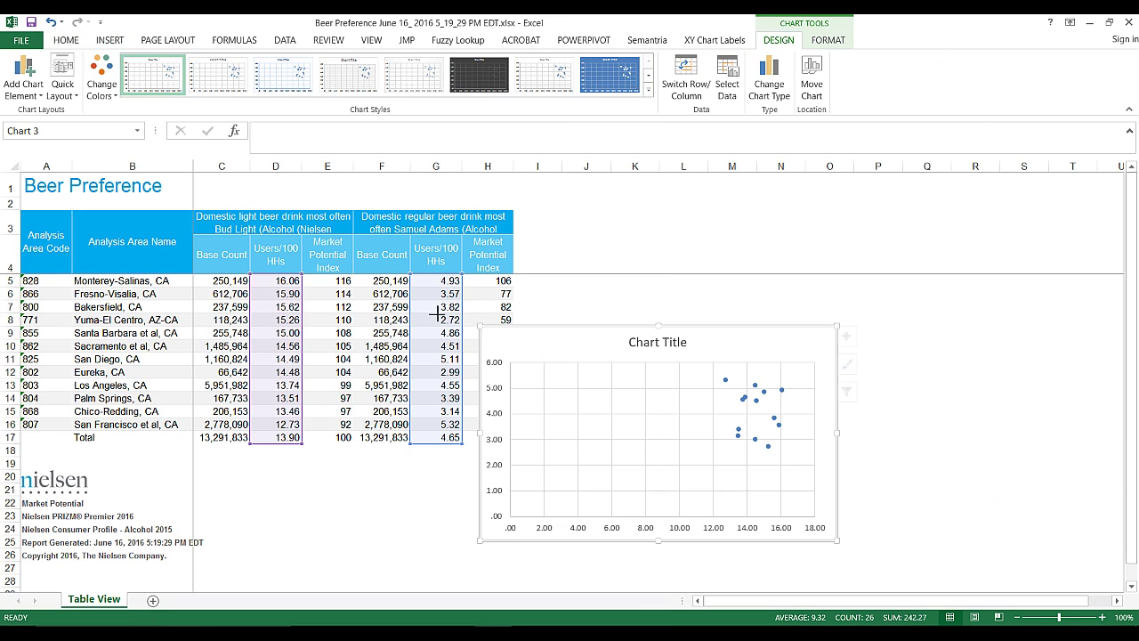
drag(481, 327, 331, 285)
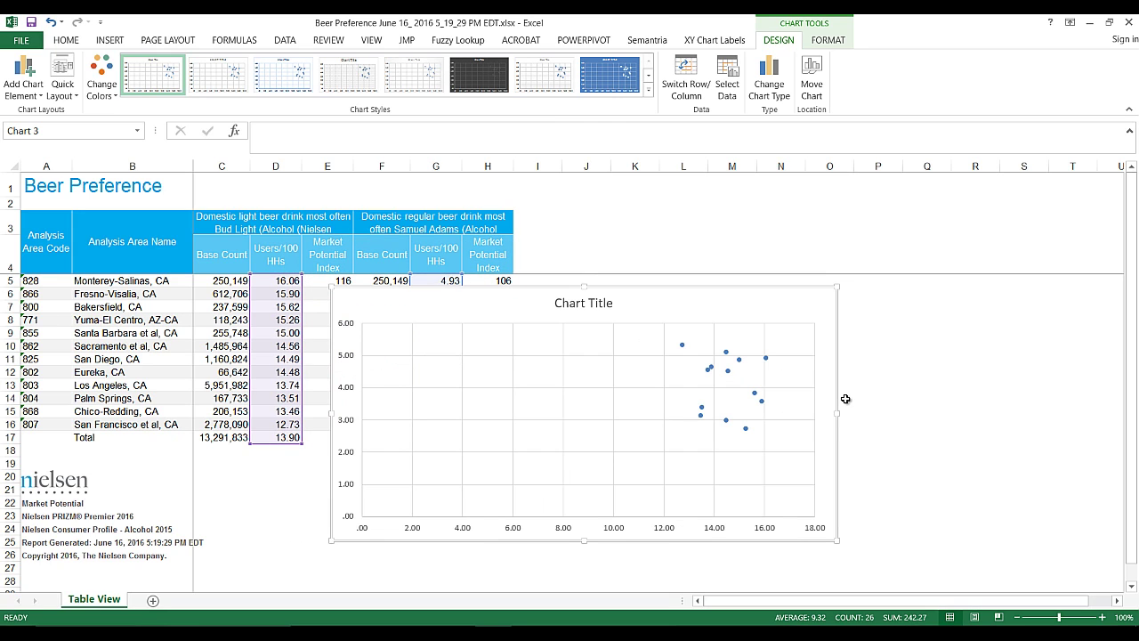
drag(837, 413, 904, 415)
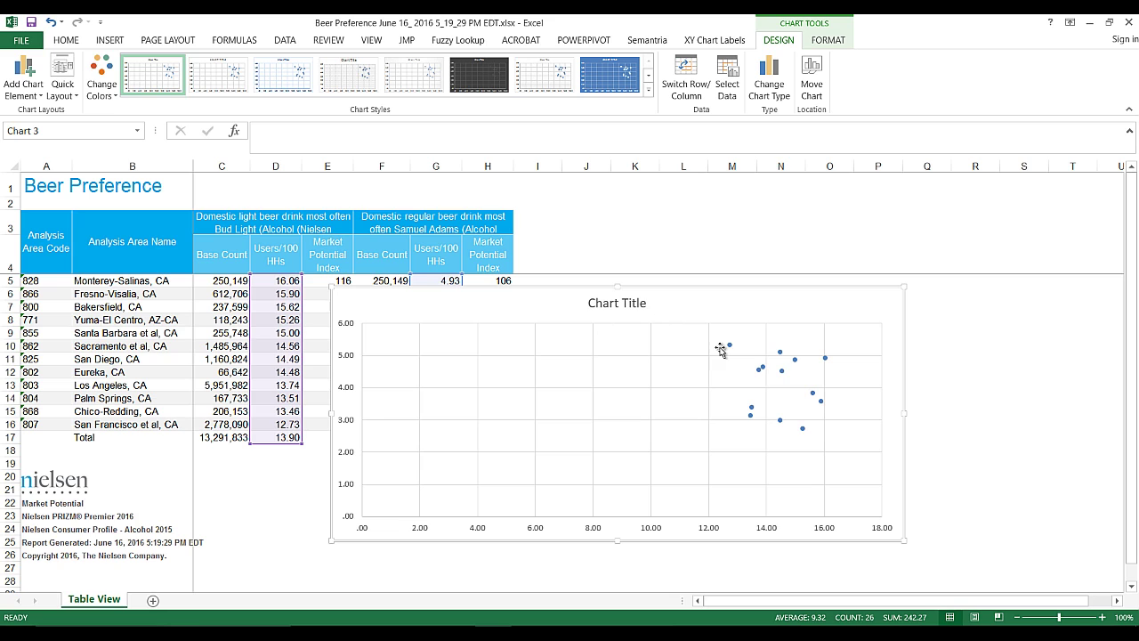
Add a linear trendline with its R-squared value displayed to the scatter series and move the value's label
click(762, 369)
right_click(763, 369)
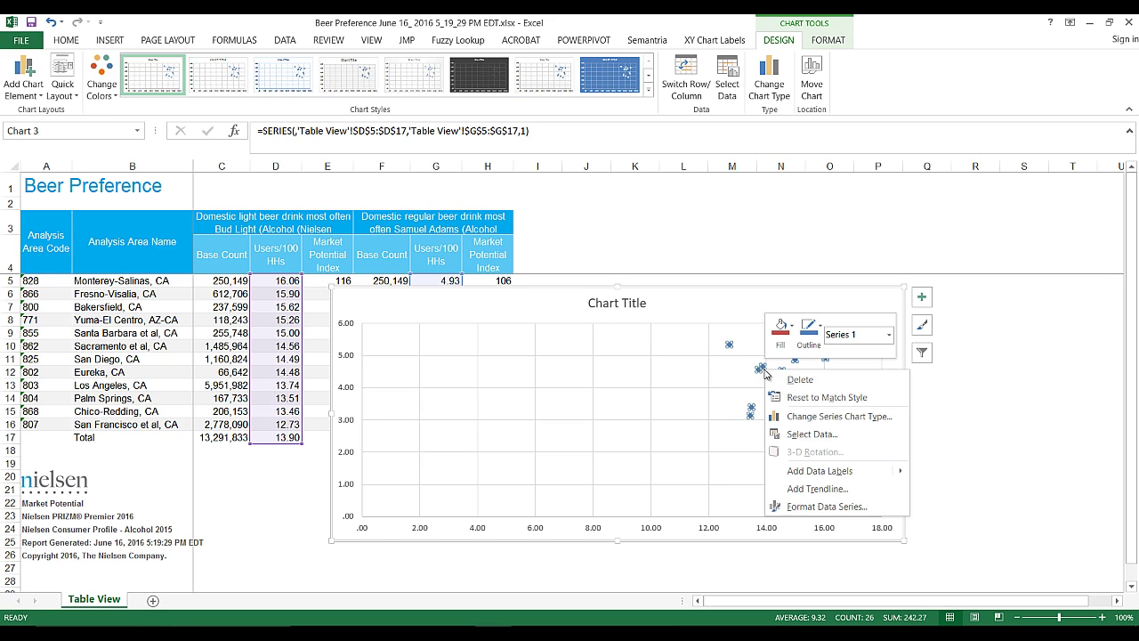
key(Escape)
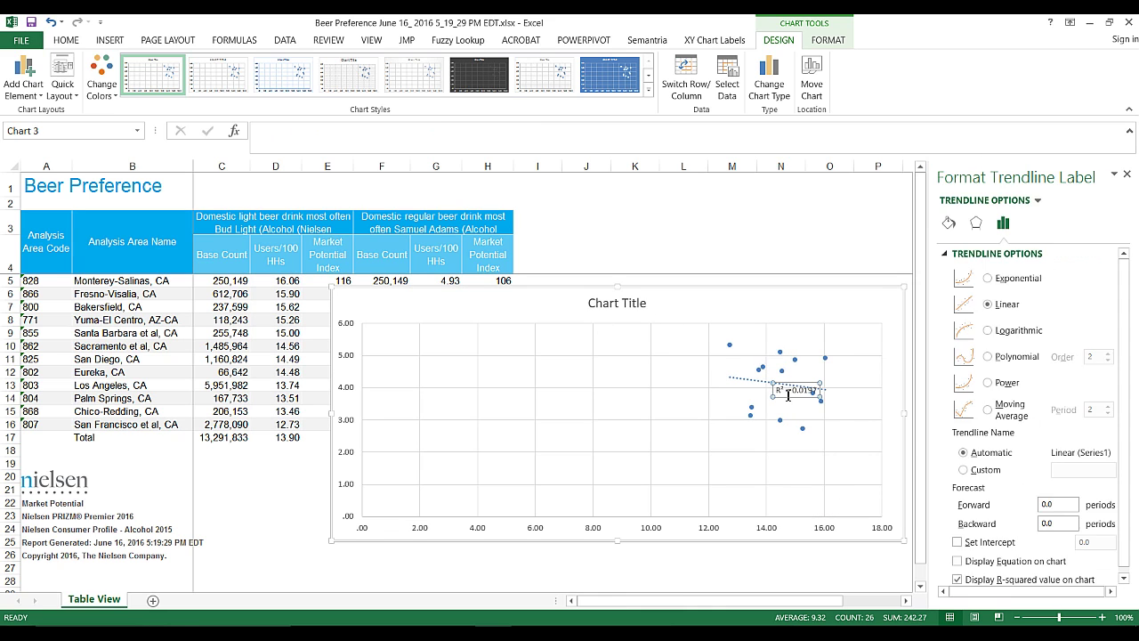
click(790, 392)
drag(732, 413, 678, 405)
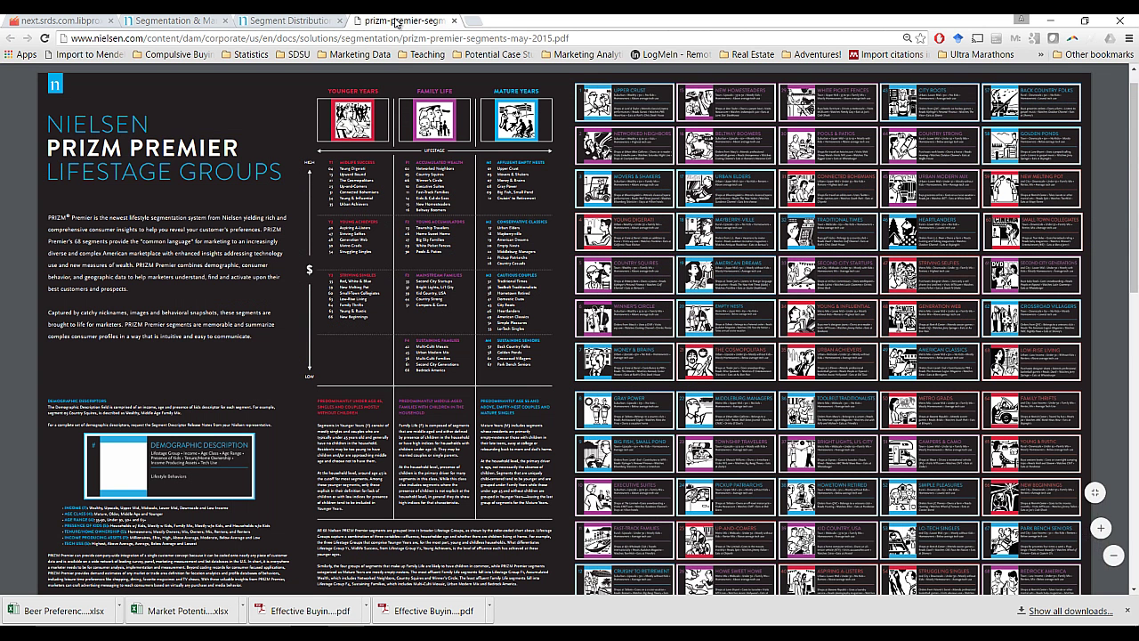
In the PRIZM Premier segments PDF, examine how segments are arranged by lifestage, affluence and urbanization in the Lifestage and Social Groups tables
click(395, 21)
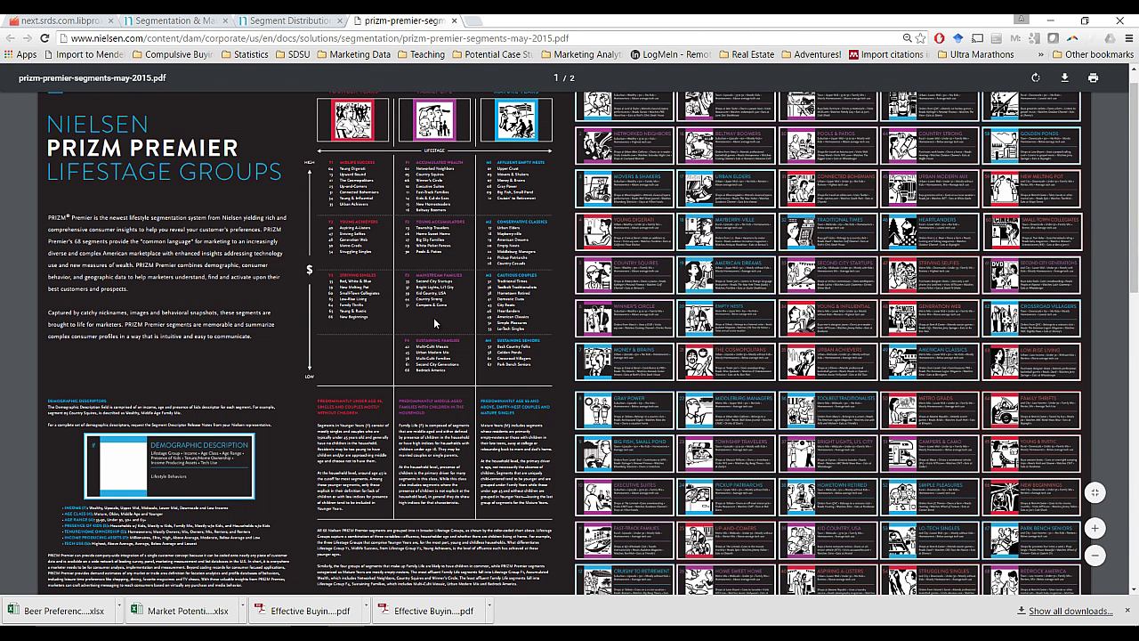
scroll(445, 286, up, 1)
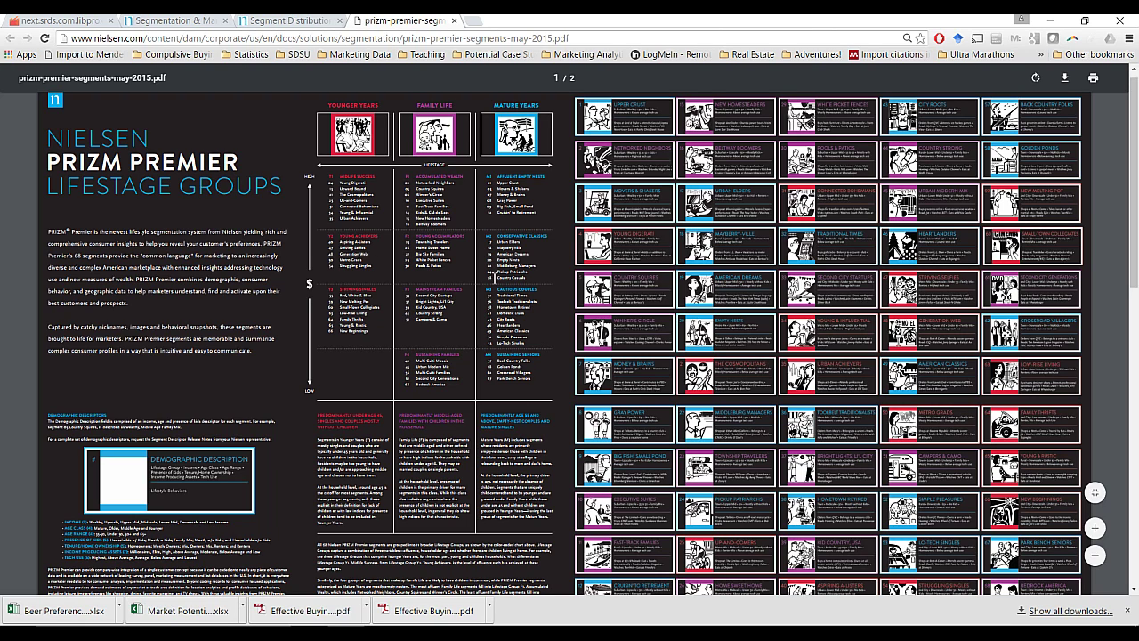
key(ctrl+plus)
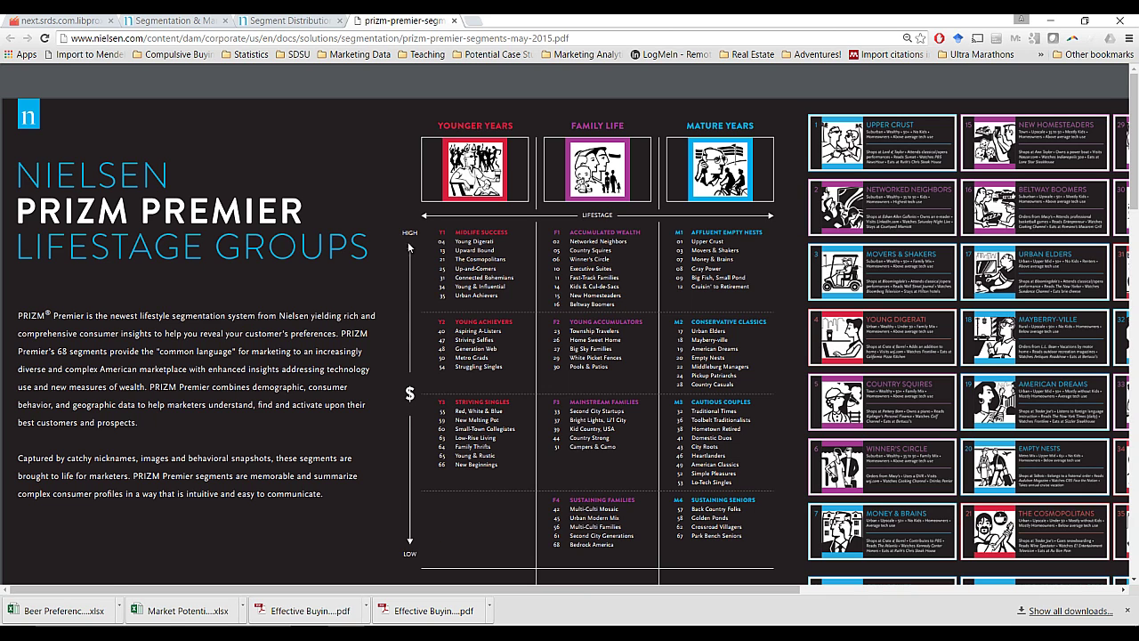
scroll(539, 373, down, 5)
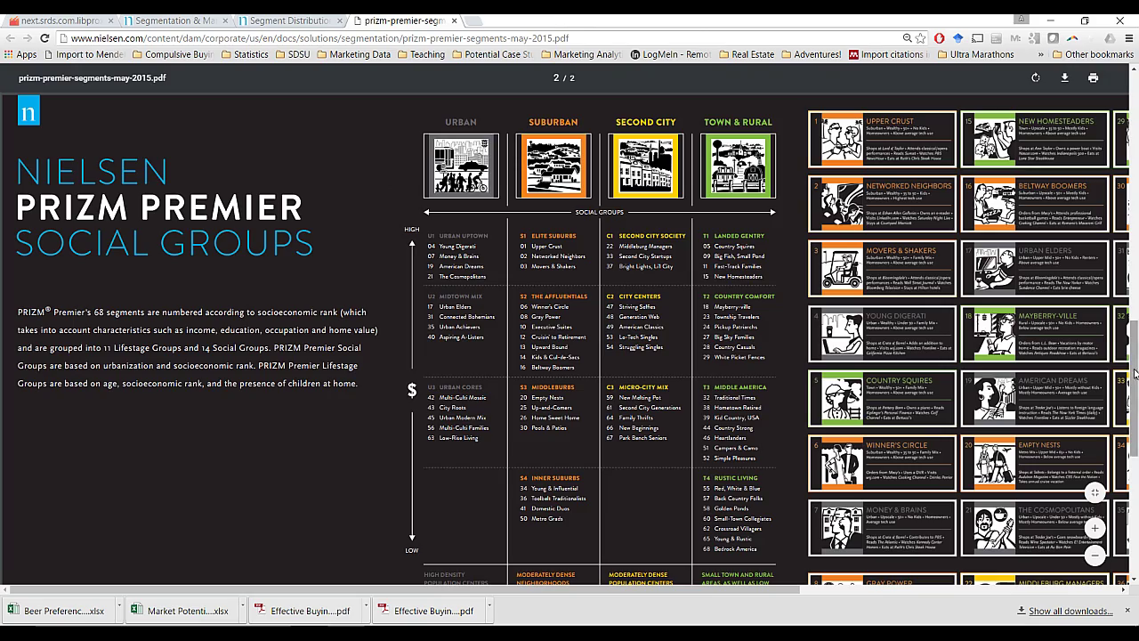
scroll(1134, 160, up, 1)
scroll(1134, 160, up, 4)
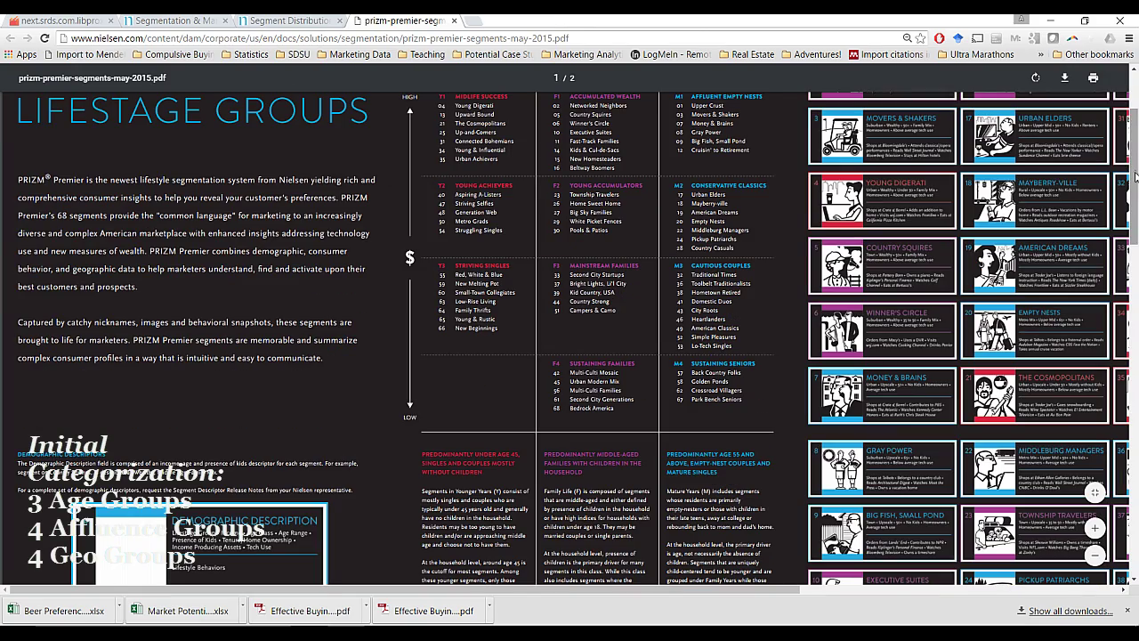
scroll(1133, 161, up, 1)
scroll(1132, 160, up, 1)
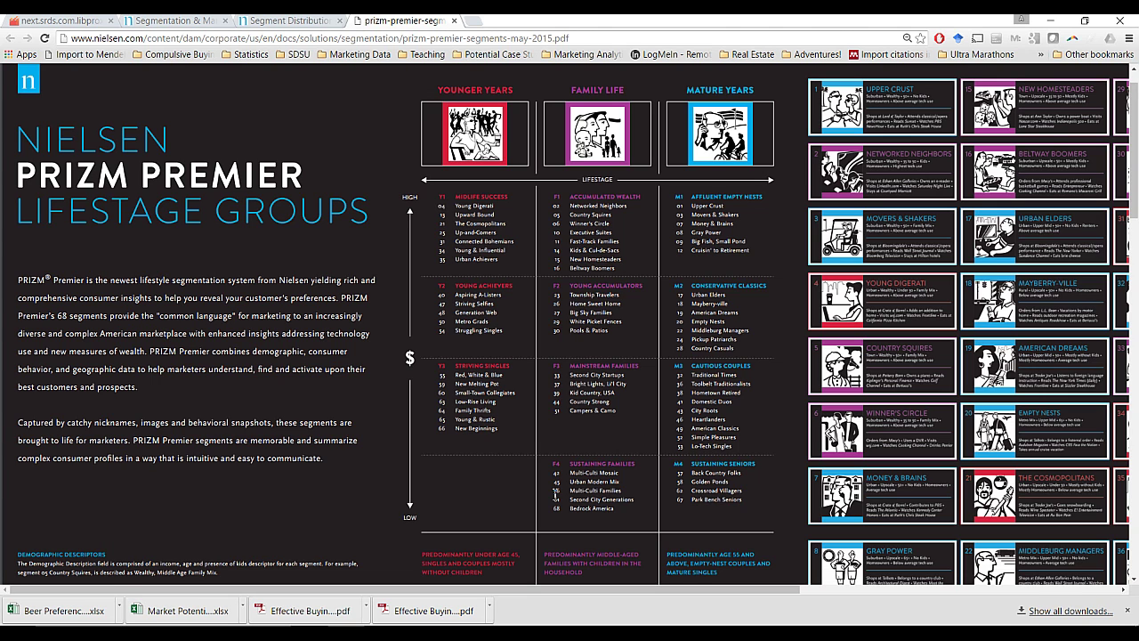
scroll(681, 358, up, 4)
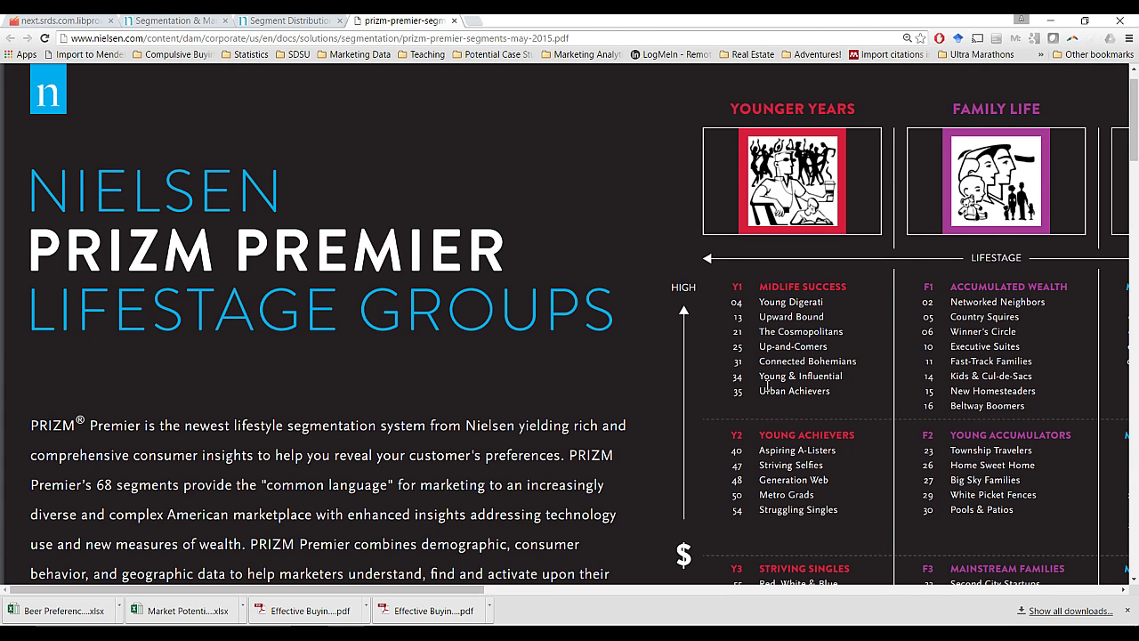
Examine the individual PRIZM Premier segment cards for their demographic descriptions and lifestyle behaviors
click(738, 361)
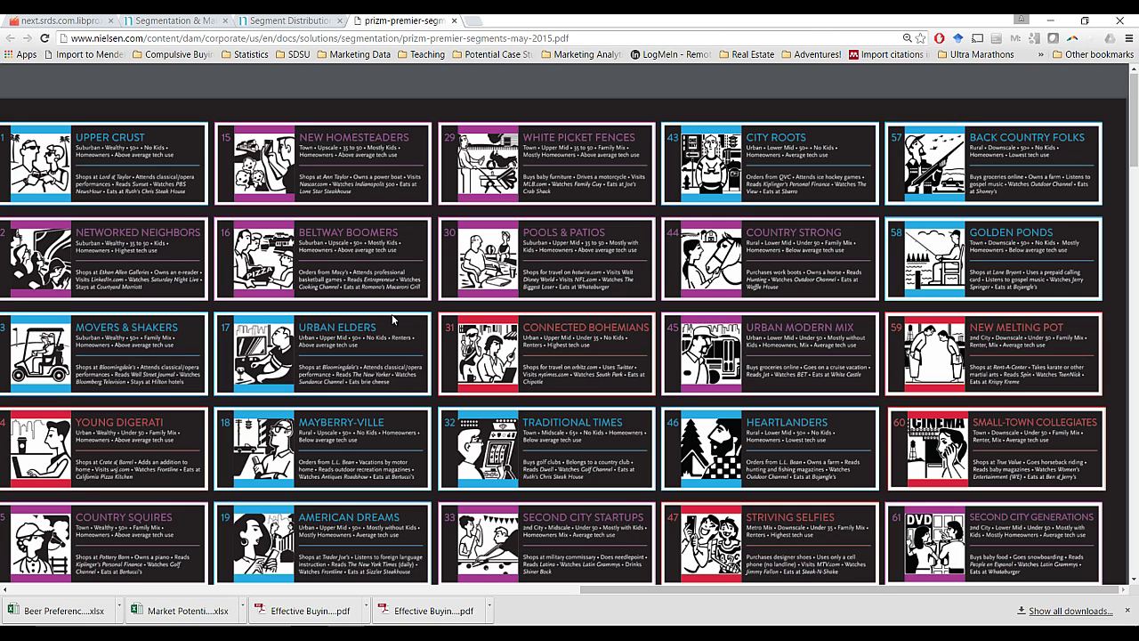
scroll(343, 310, up, 1)
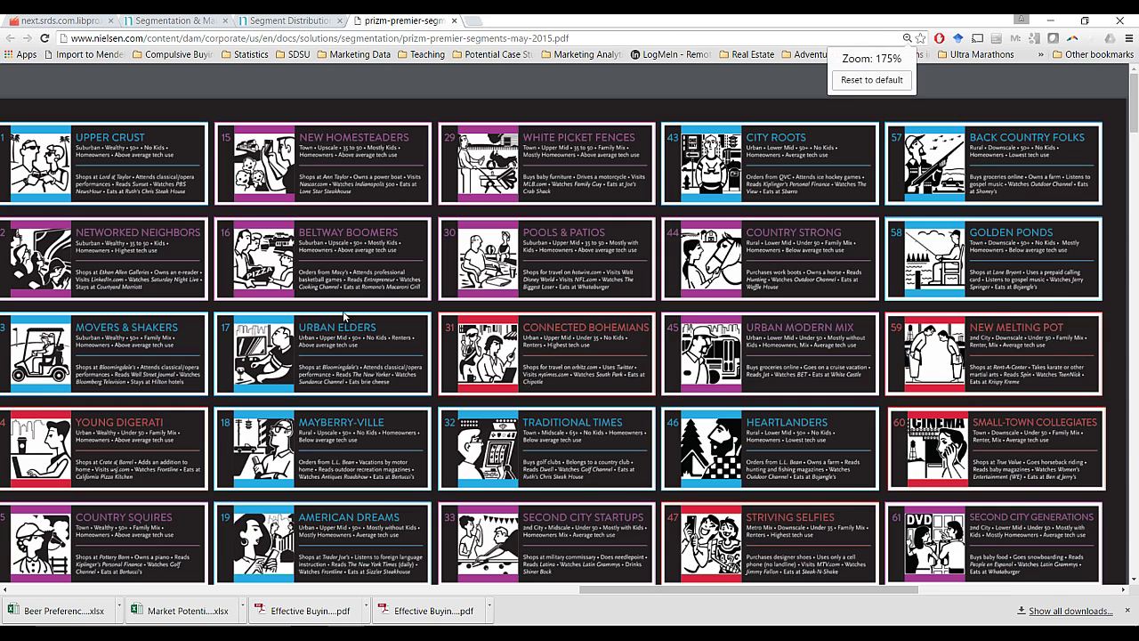
scroll(342, 311, up, 2)
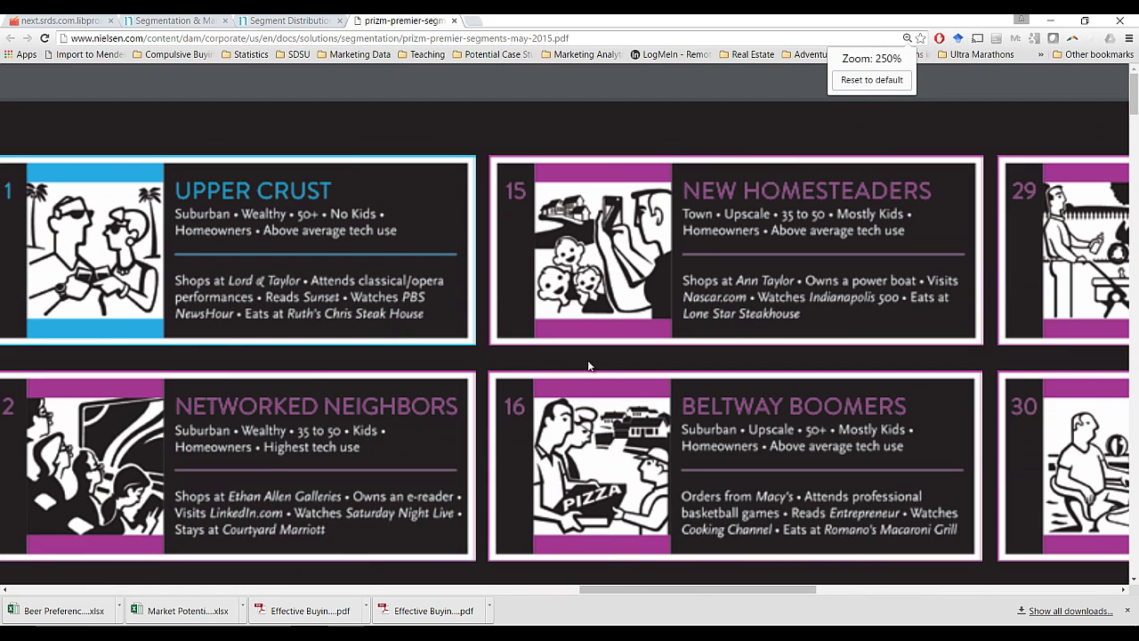
scroll(488, 238, down, 3)
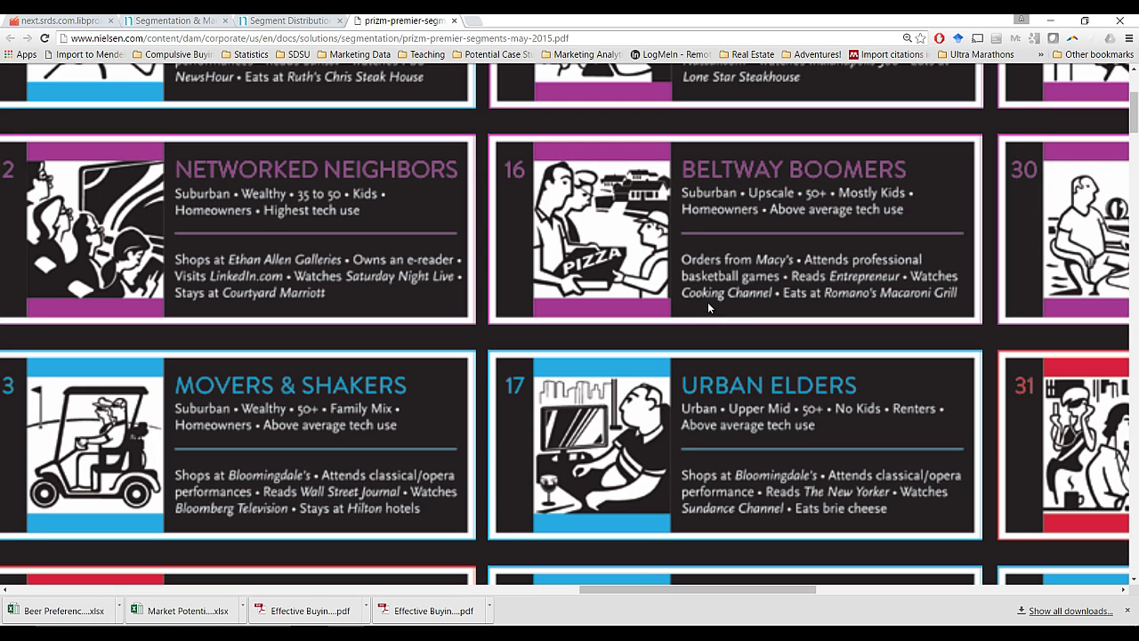
key(ctrl+minus)
key(ctrl+minus)
key(ctrl+minus)
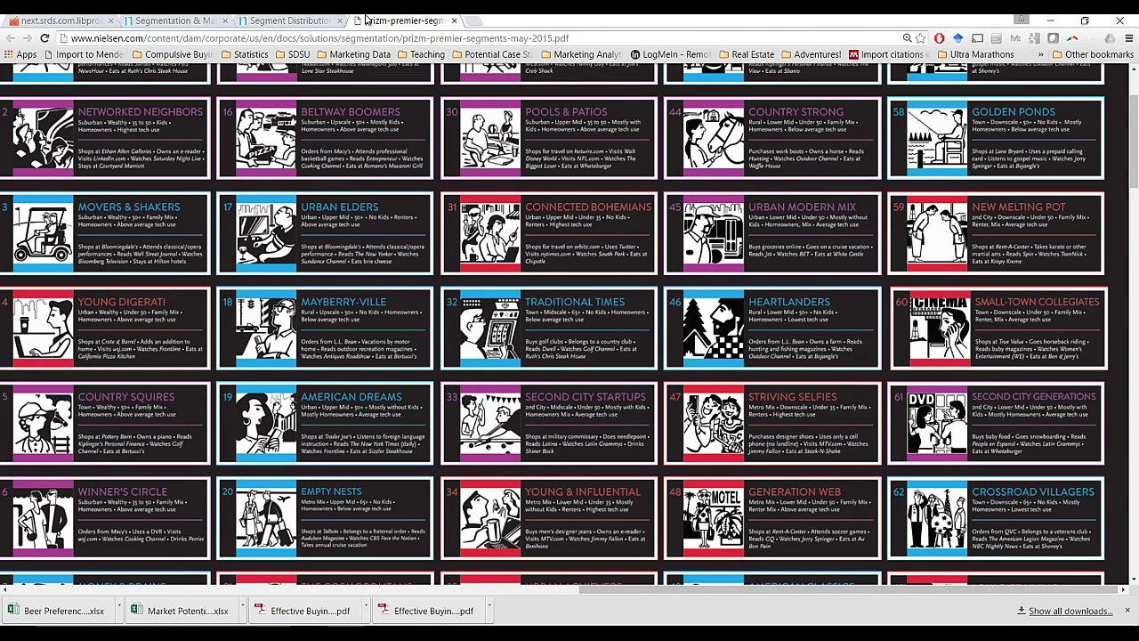
Return to Nielsen Segmentation & Market Solutions, start a Segment Distribution report and select Households as its base
click(174, 19)
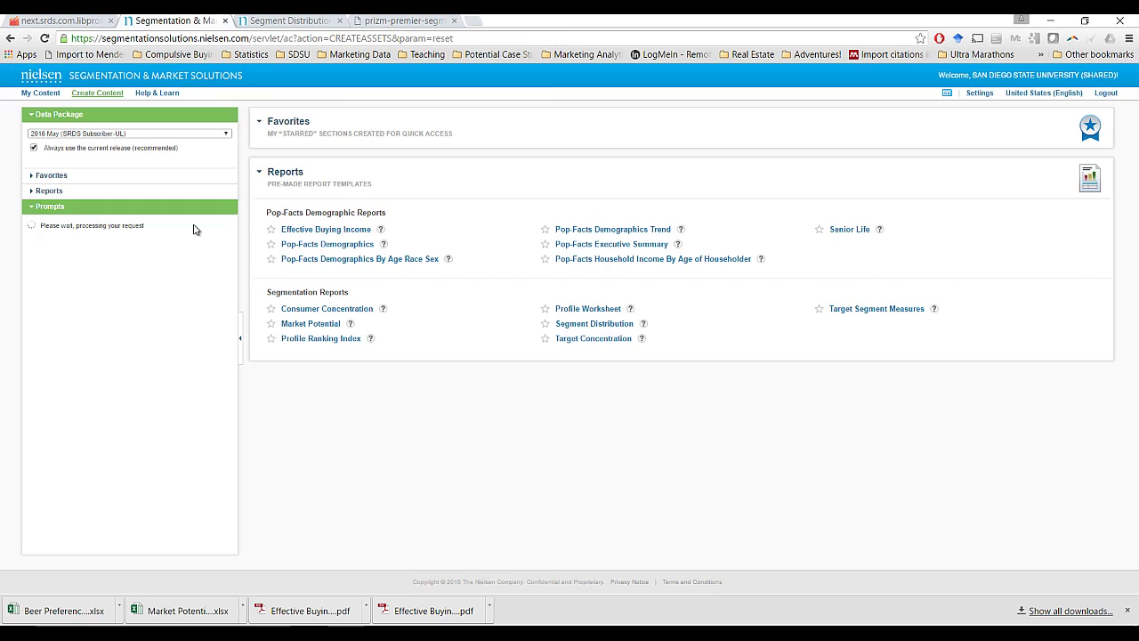
click(584, 326)
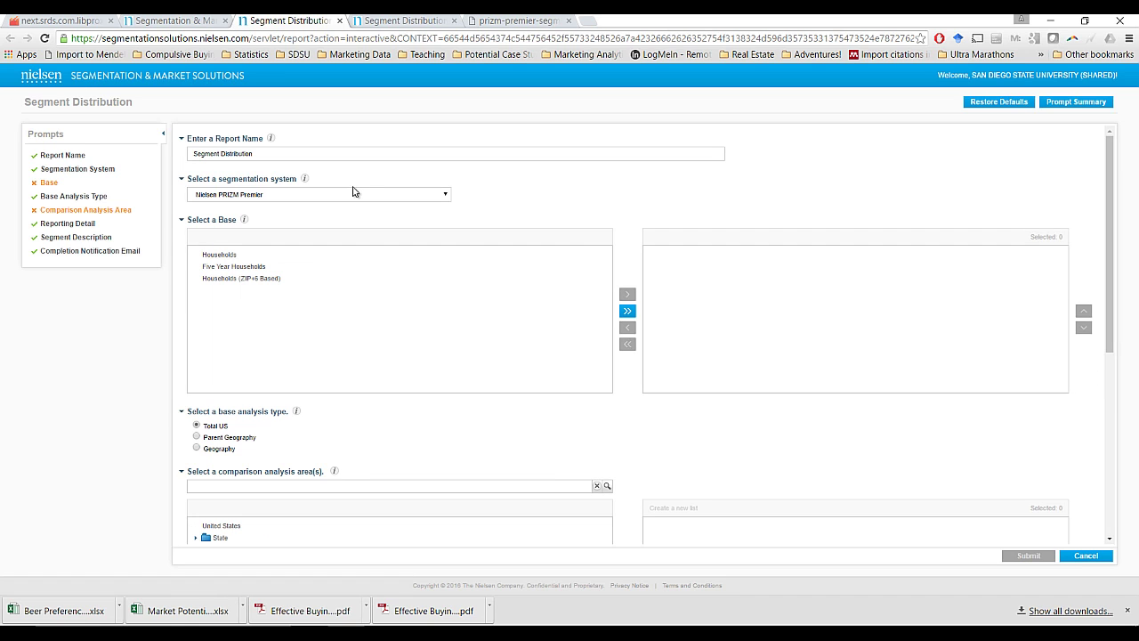
click(227, 256)
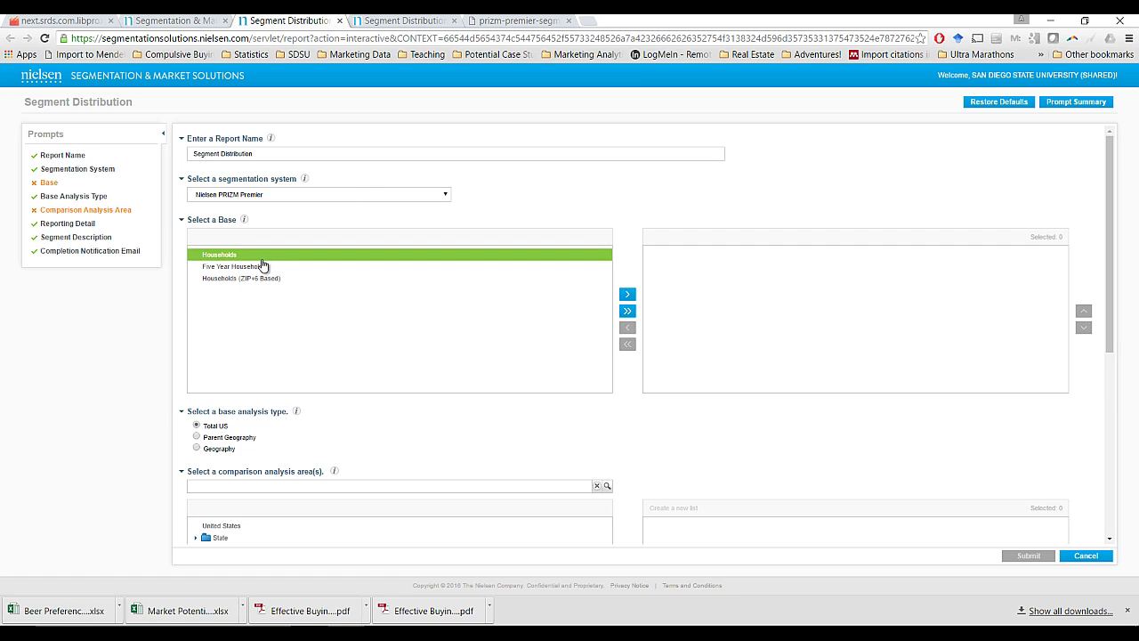
click(627, 295)
Add Monroe County, MI from the Michigan counties within state as the comparison analysis area and submit the report
scroll(401, 356, down, 2)
click(196, 384)
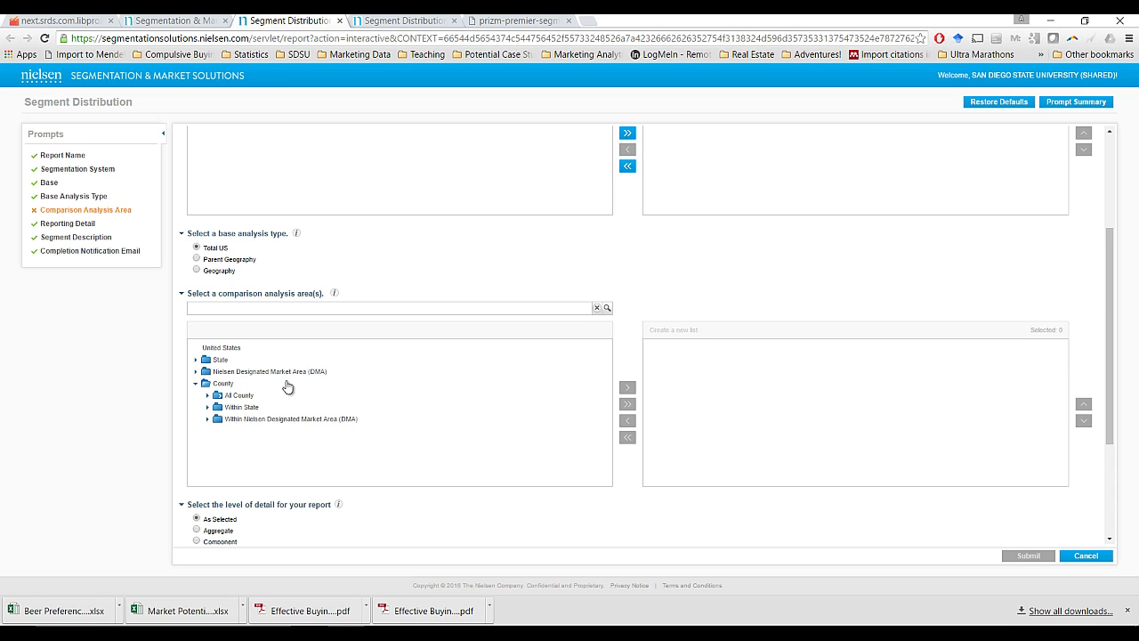
click(217, 409)
scroll(249, 427, down, 5)
click(219, 383)
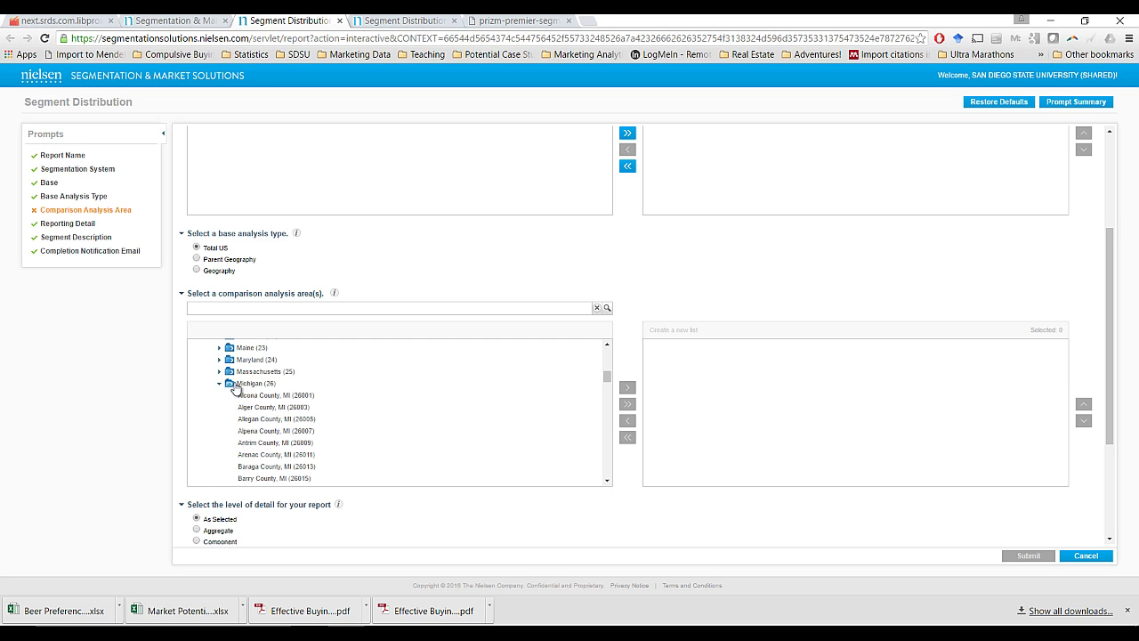
scroll(389, 419, down, 6)
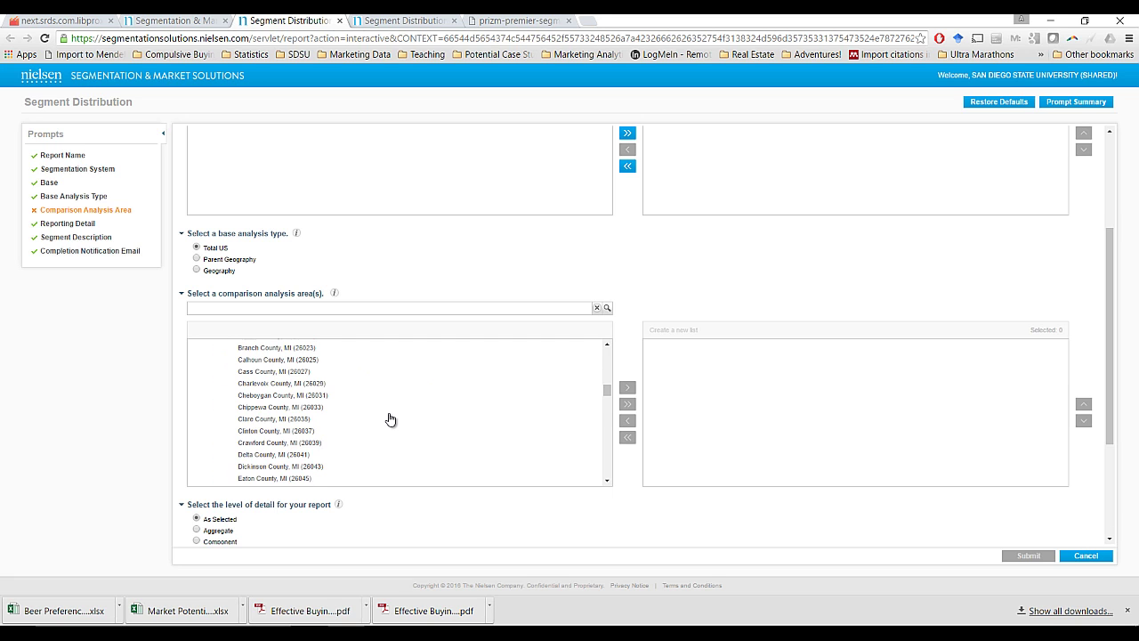
scroll(389, 419, down, 7)
drag(280, 478, 646, 469)
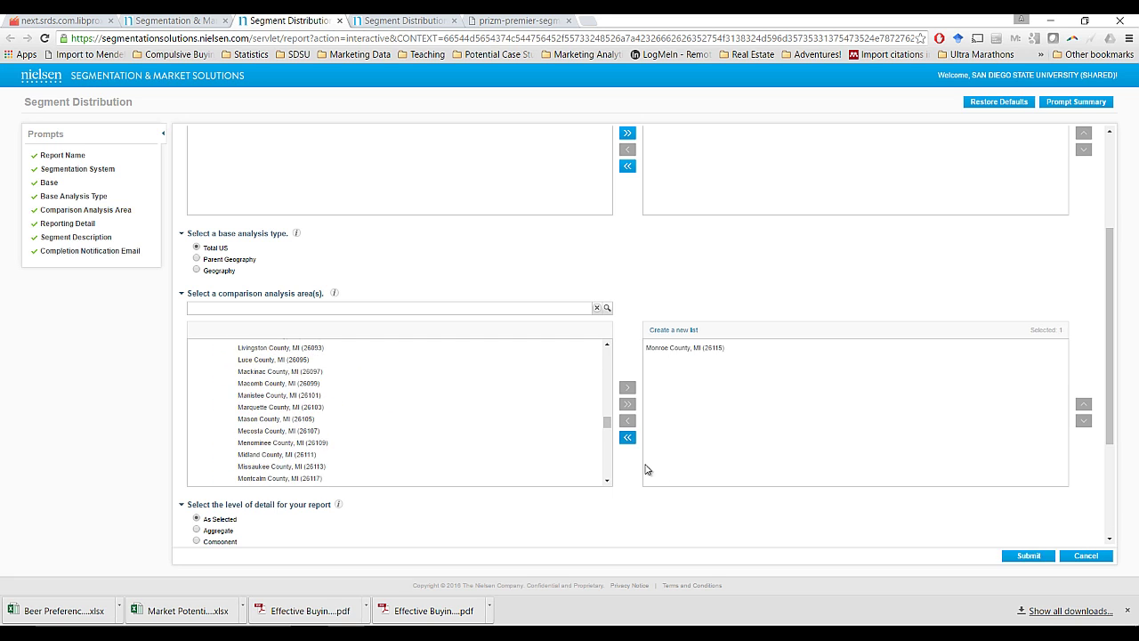
scroll(794, 411, down, 2)
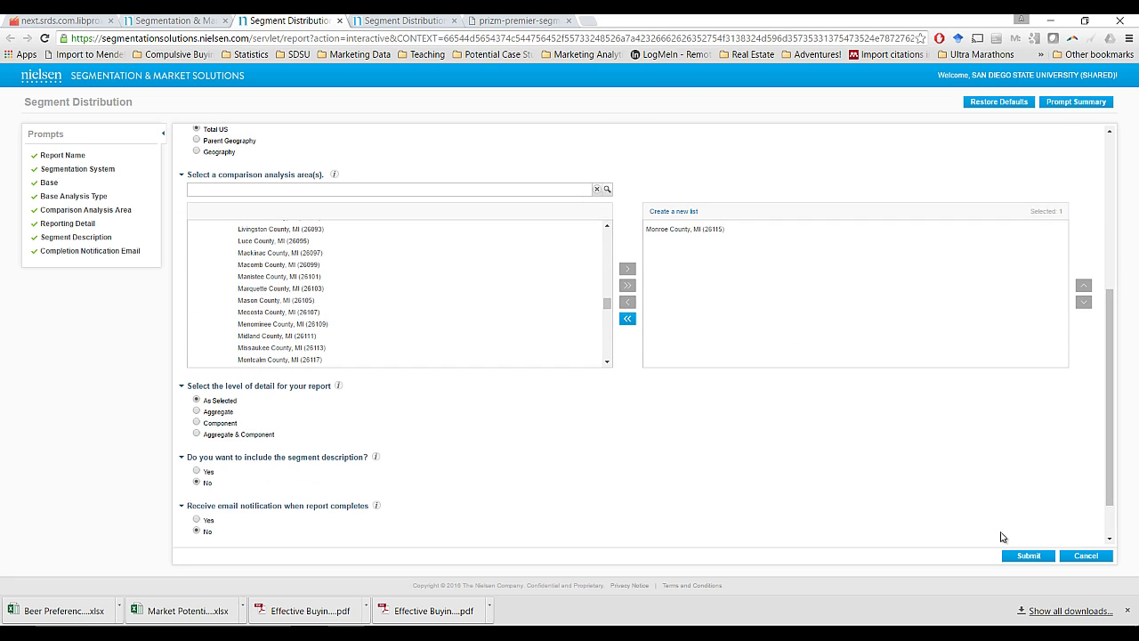
click(1020, 553)
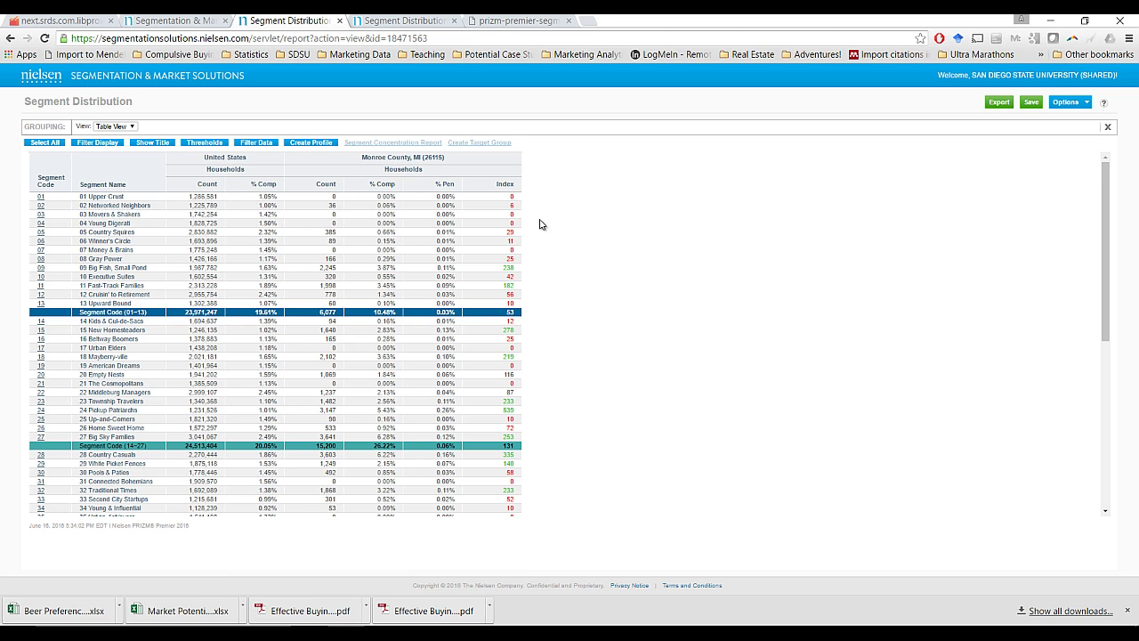
Examine Monroe County's household composition and index across all segments and open the details of segment 09 Big Fish, Small Pond
drag(1108, 178, 496, 516)
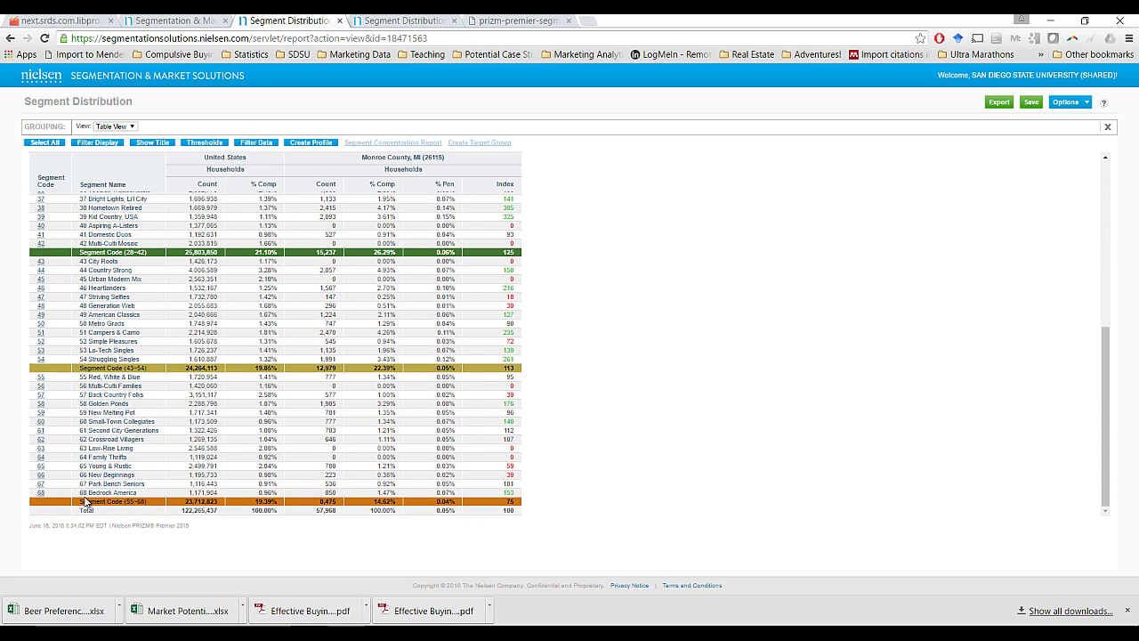
drag(1098, 369, 1068, 164)
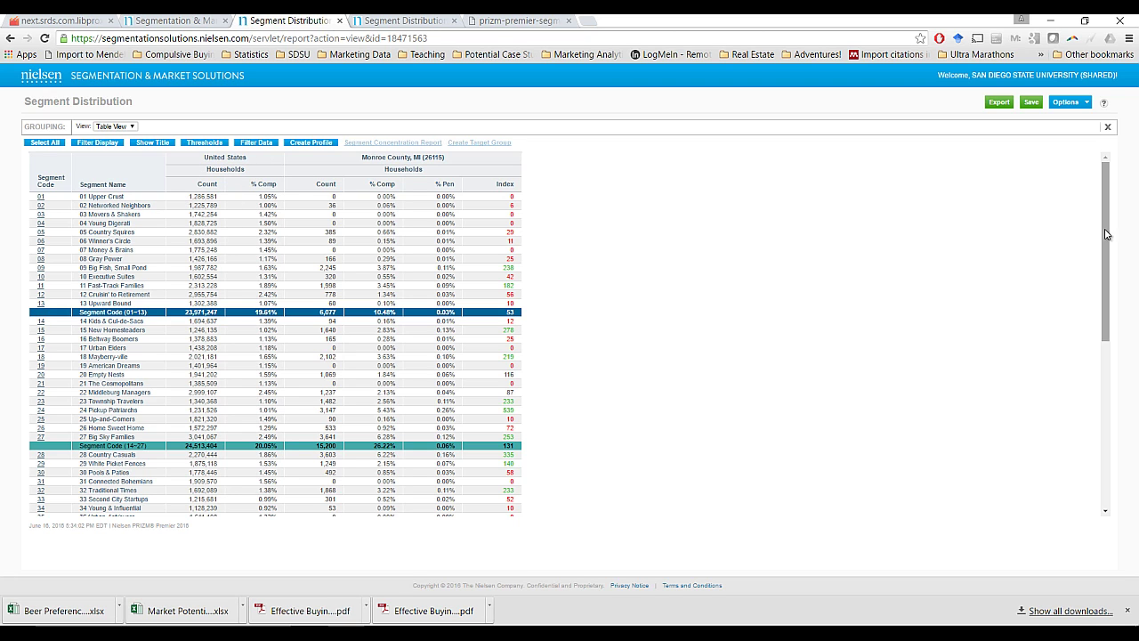
drag(1106, 234, 1113, 419)
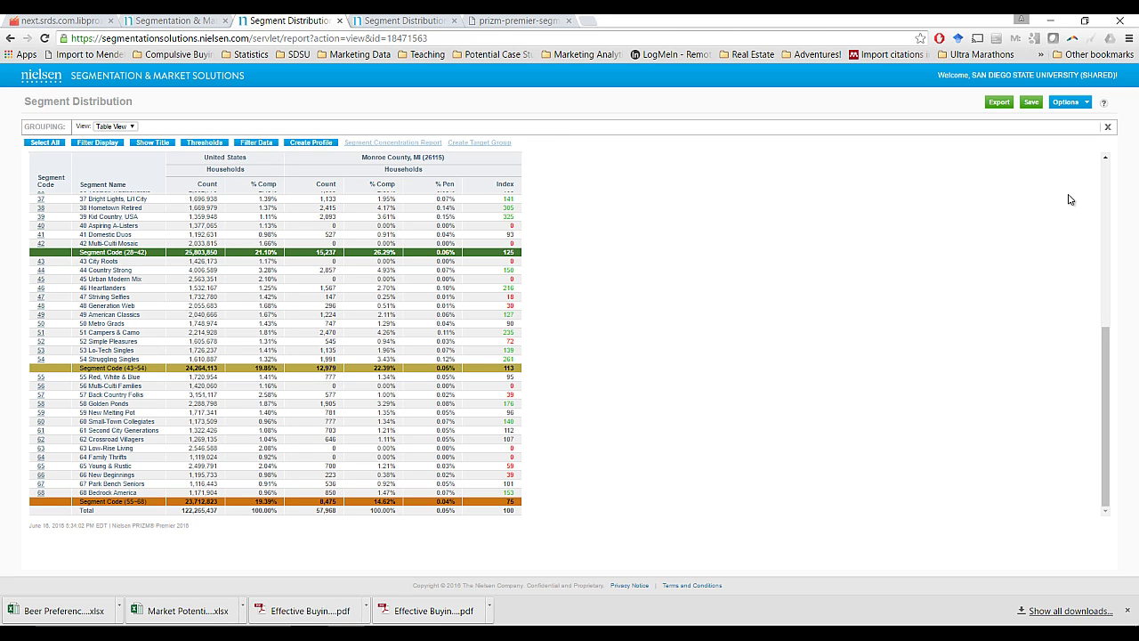
drag(1105, 344, 890, 173)
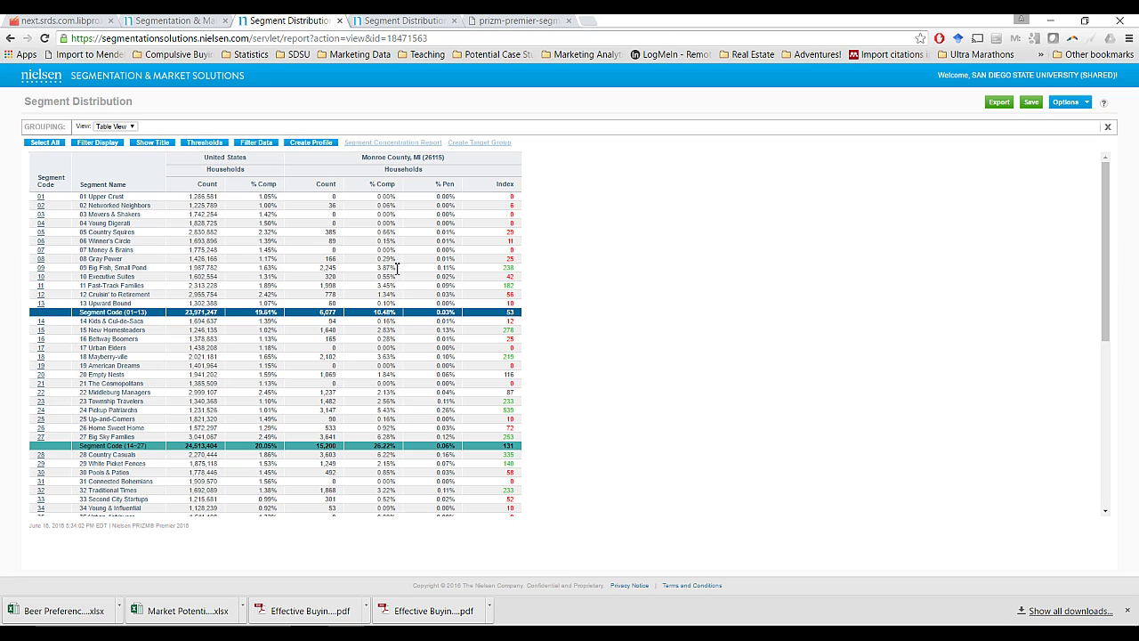
click(40, 269)
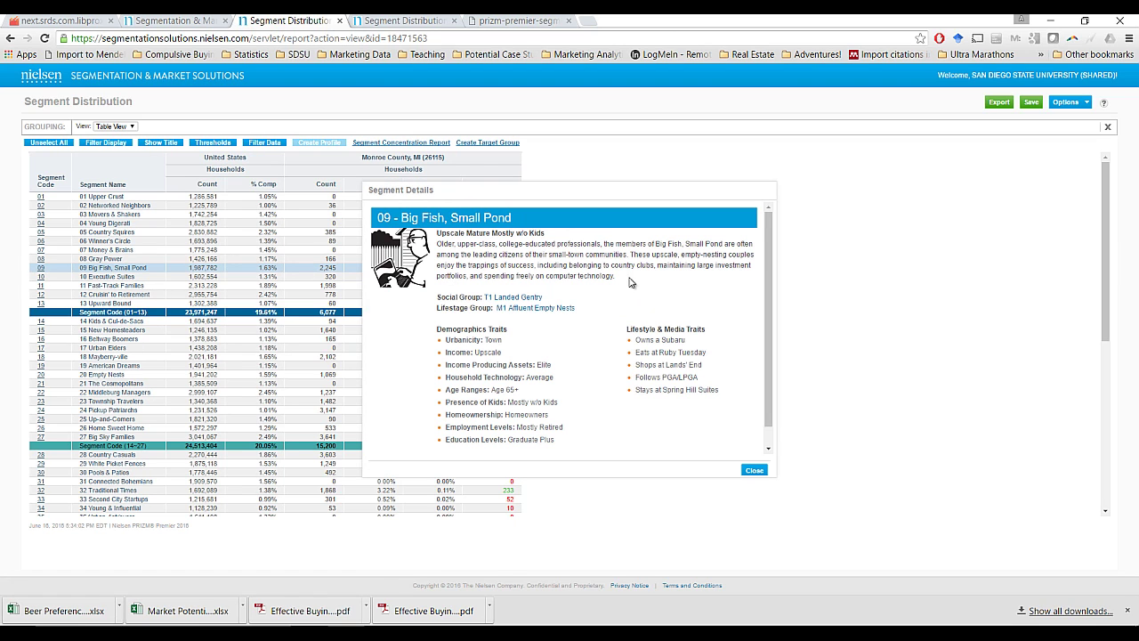